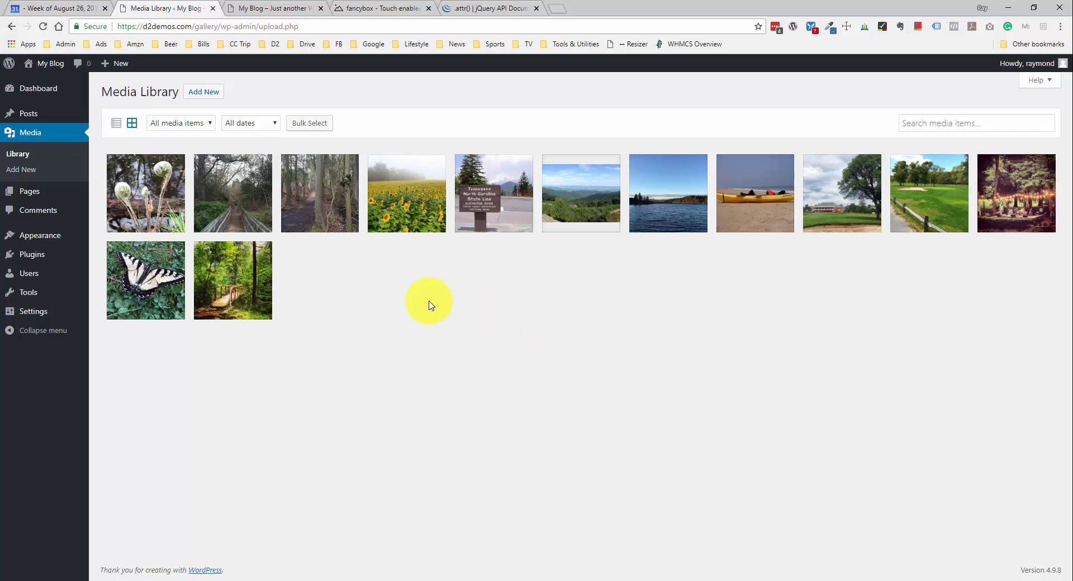
Step: View the attachment details of the baby fern image and check its item ID in the page address
{"action": "left_click", "coordinate": [176, 200]}
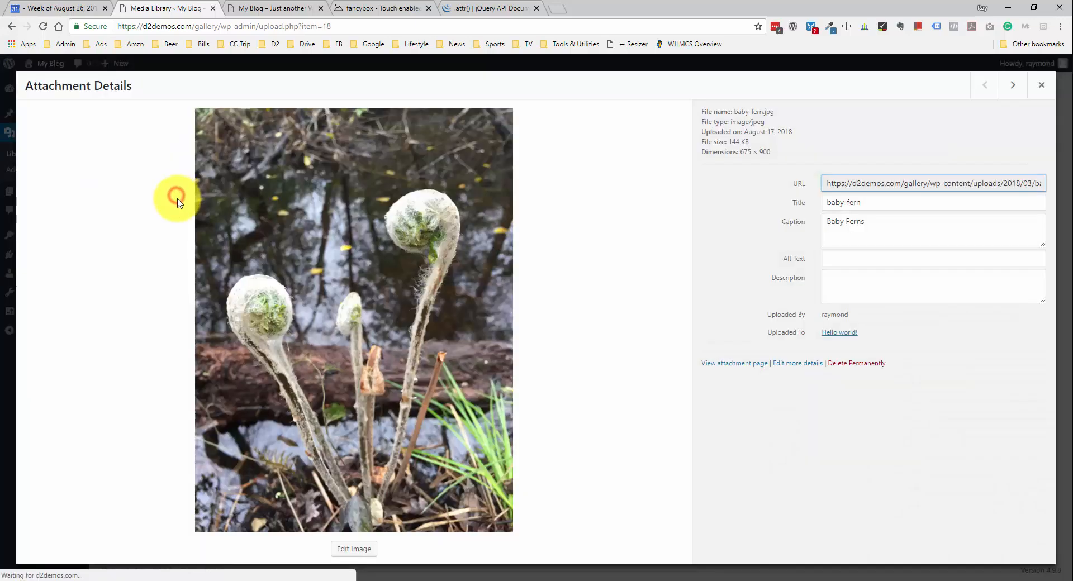
{"action": "left_click", "coordinate": [306, 26]}
{"action": "left_click", "coordinate": [341, 24]}
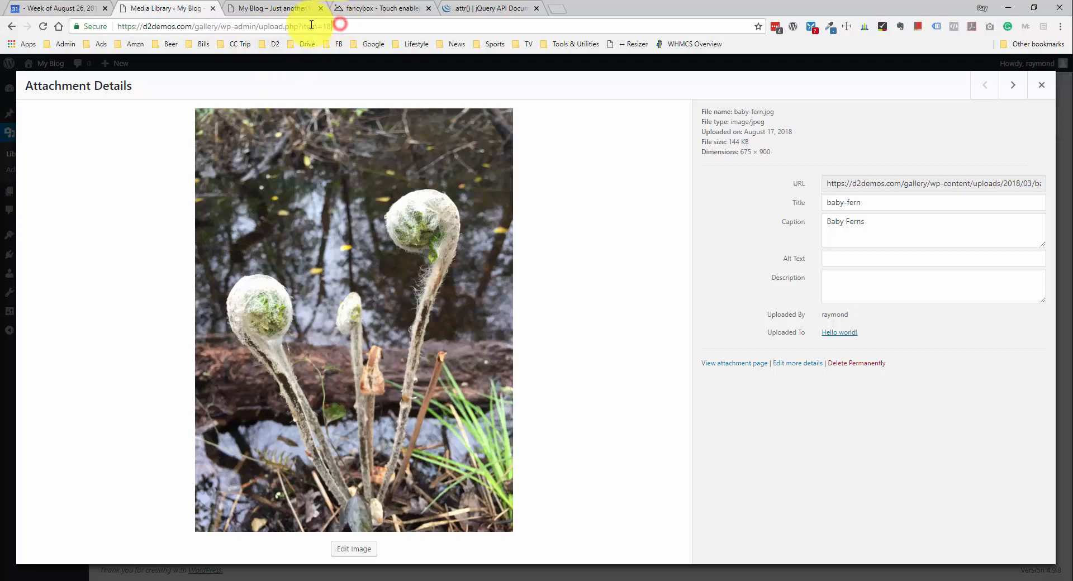
{"action": "left_click_drag", "start_coordinate": [300, 26], "coordinate": [321, 29]}
{"action": "left_click", "coordinate": [327, 27]}
{"action": "double_click", "coordinate": [327, 27]}
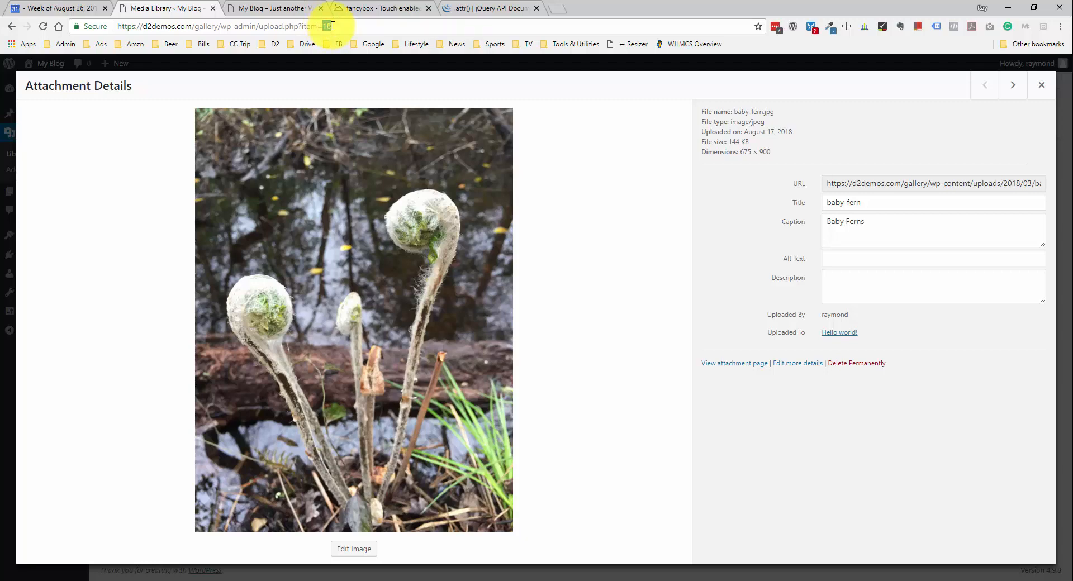
{"action": "left_click", "coordinate": [334, 26]}
{"action": "left_click", "coordinate": [1050, 84]}
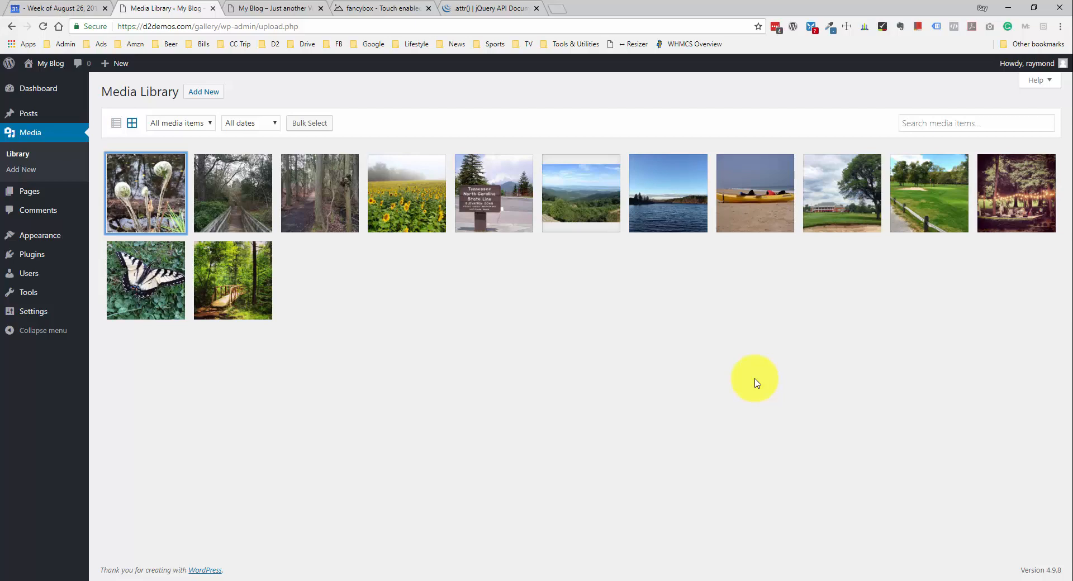
{"action": "left_click", "coordinate": [729, 419]}
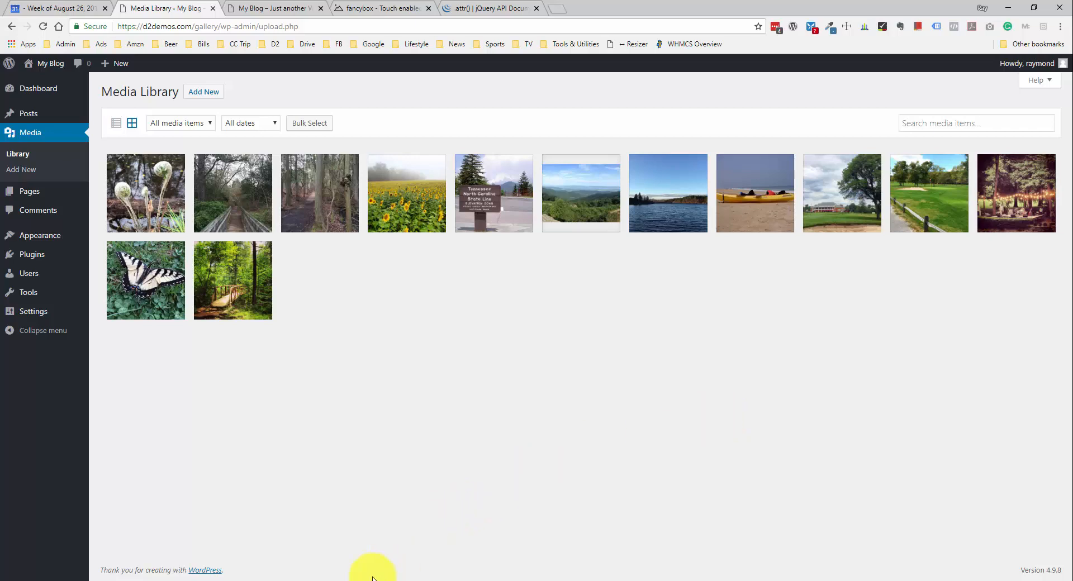
Step: Switch to File Explorer and compare the total file size of the images in the WP Gallery and Resize folders
{"action": "left_click", "coordinate": [339, 580]}
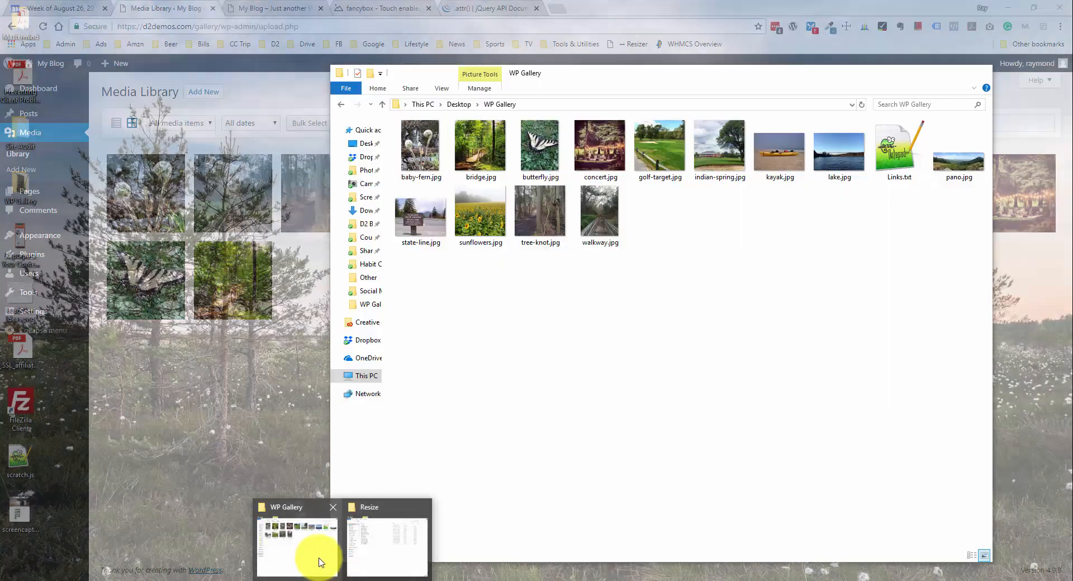
{"action": "left_click", "coordinate": [323, 559]}
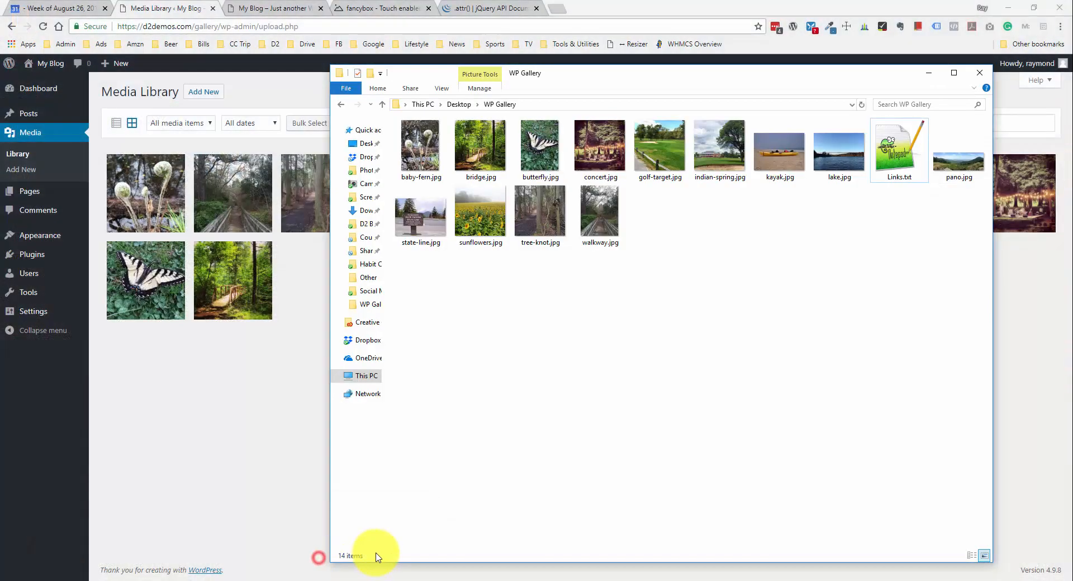
{"action": "left_click", "coordinate": [674, 376]}
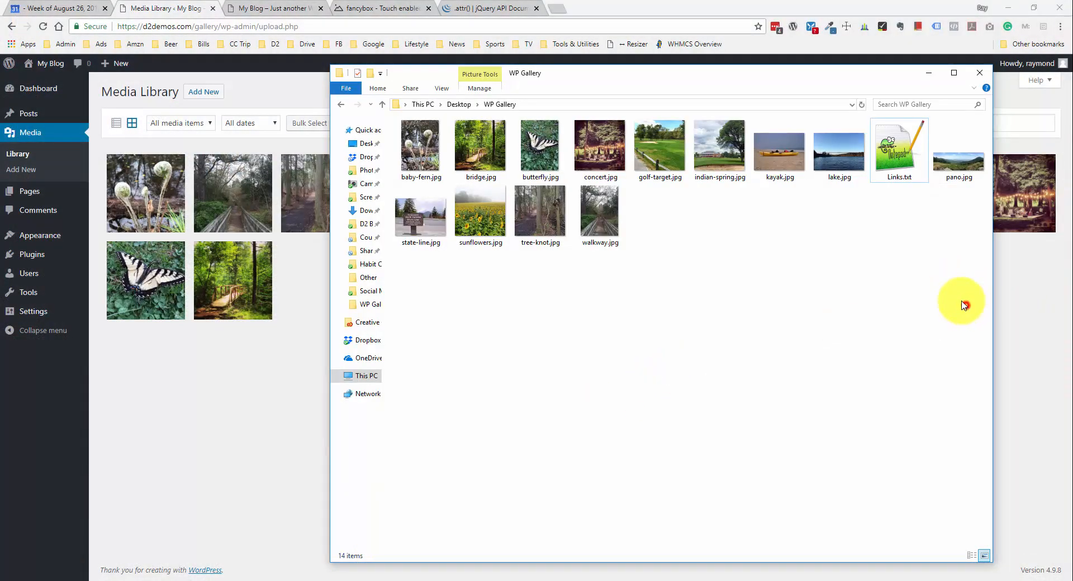
{"action": "mouse_move", "coordinate": [966, 306]}
{"action": "left_mouse_down"}
{"action": "mouse_move", "coordinate": [541, 136]}
{"action": "mouse_move", "coordinate": [421, 110]}
{"action": "left_mouse_up"}
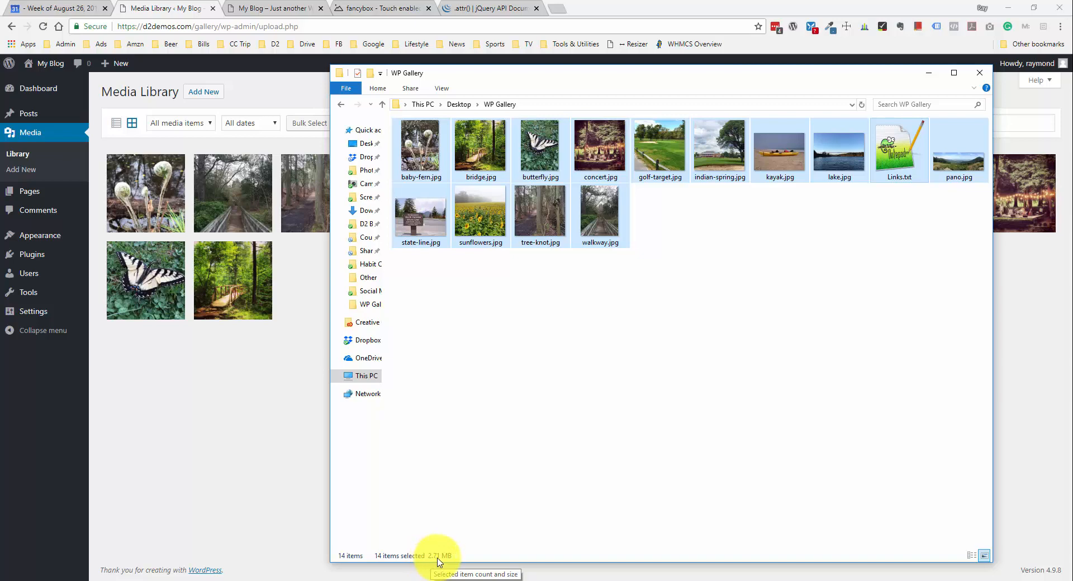
{"action": "left_click", "coordinate": [628, 454]}
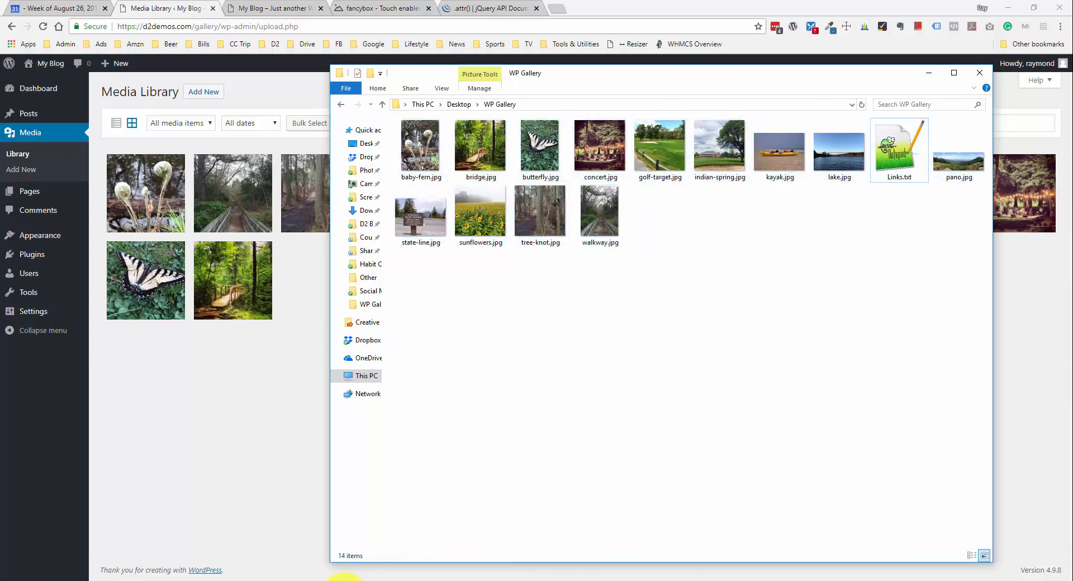
{"action": "left_click", "coordinate": [373, 574]}
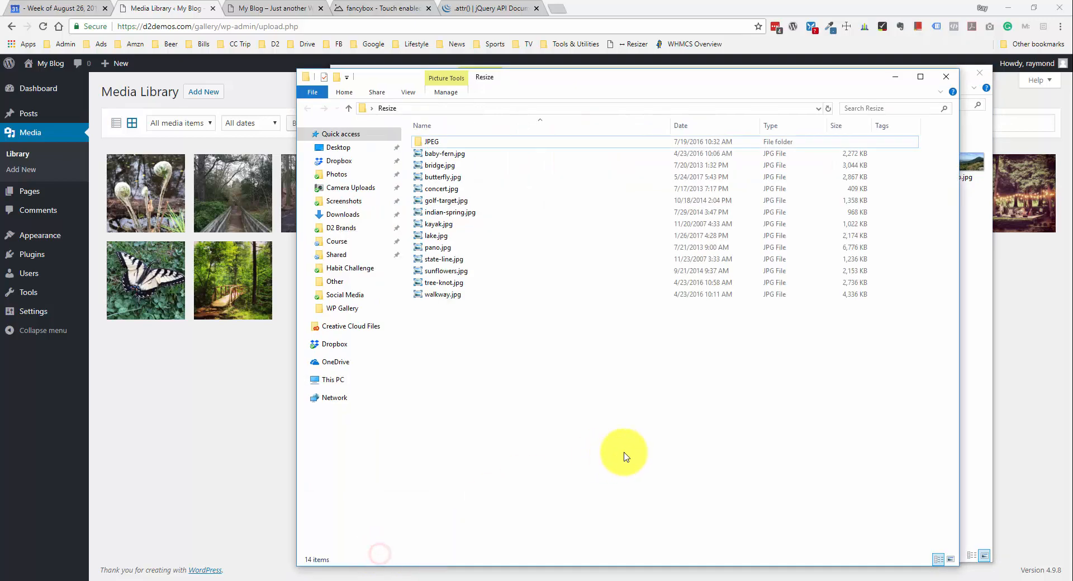
{"action": "left_click_drag", "start_coordinate": [521, 361], "coordinate": [455, 152]}
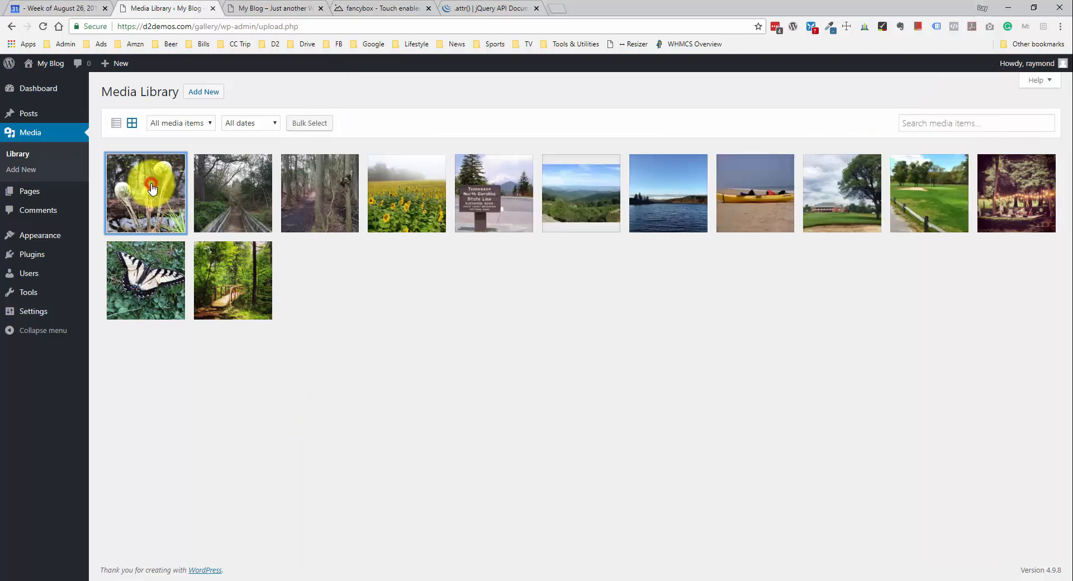
Step: Review the captions and attachment details of every library image in turn, from the baby fern through the bridge
{"action": "left_click", "coordinate": [162, 198]}
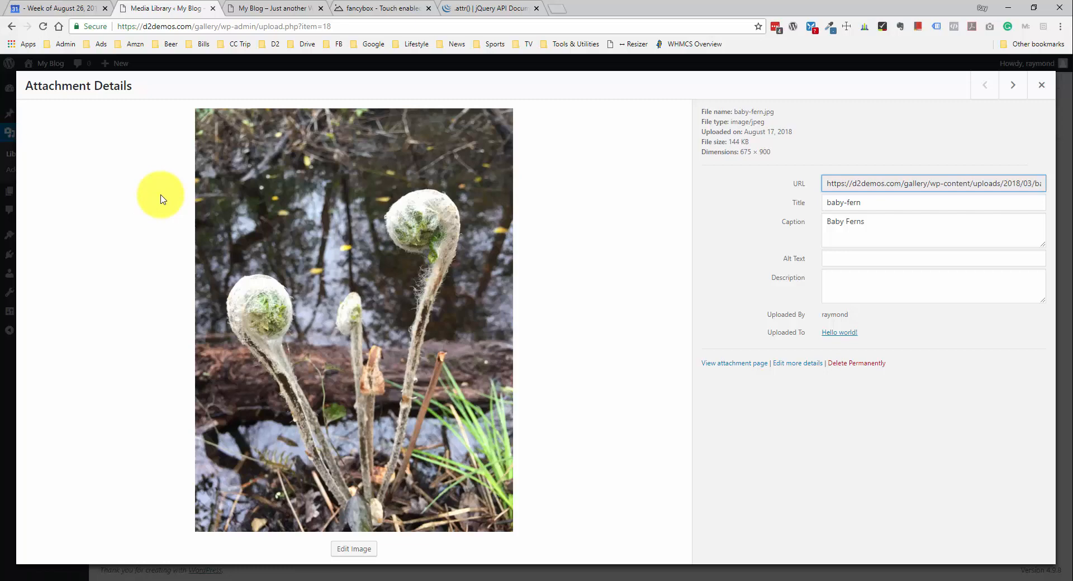
{"action": "key", "text": "Right"}
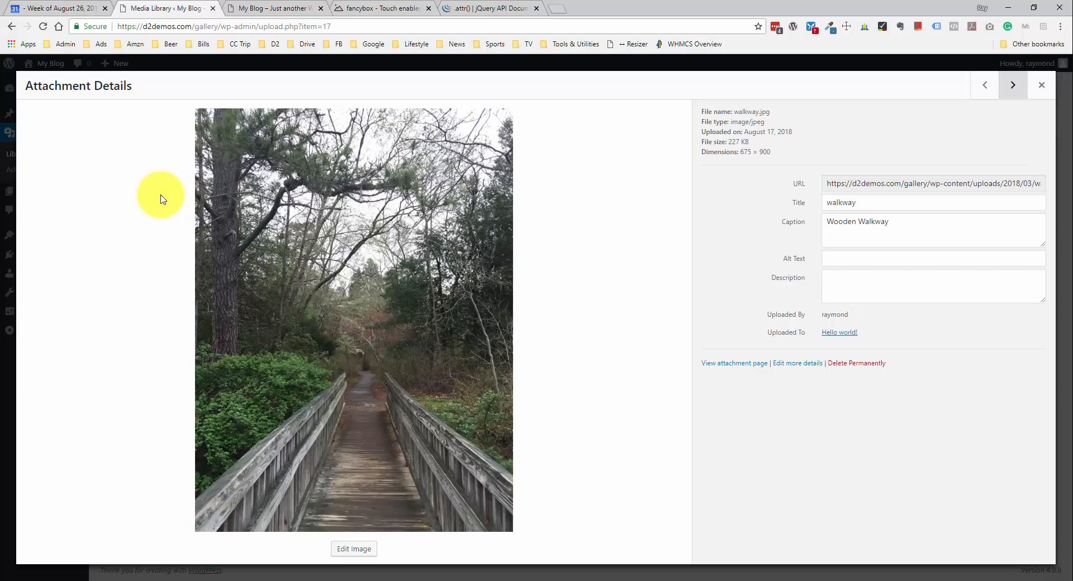
{"action": "key", "text": "Right"}
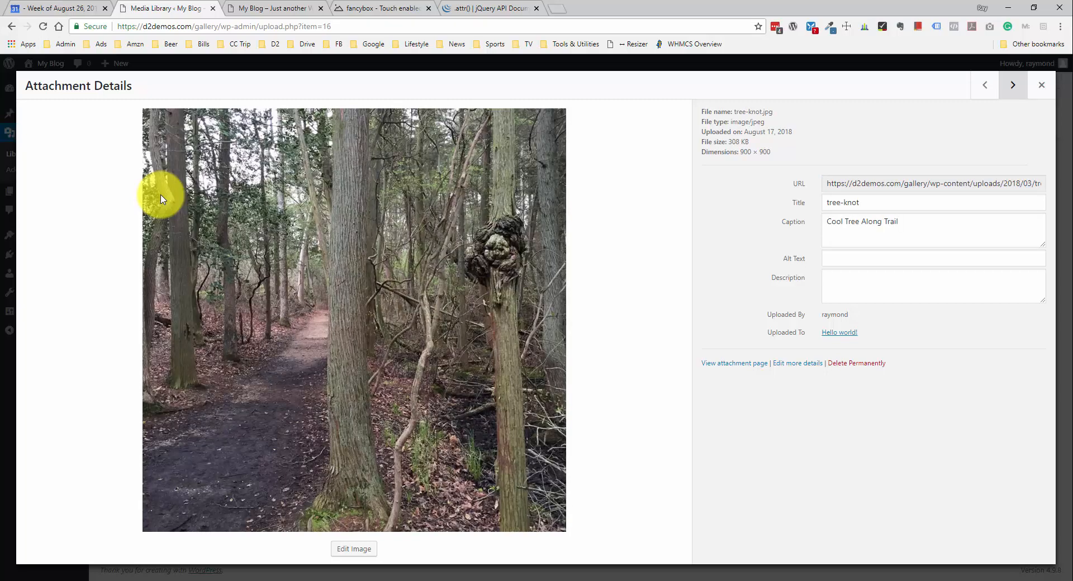
{"action": "key", "text": "Right"}
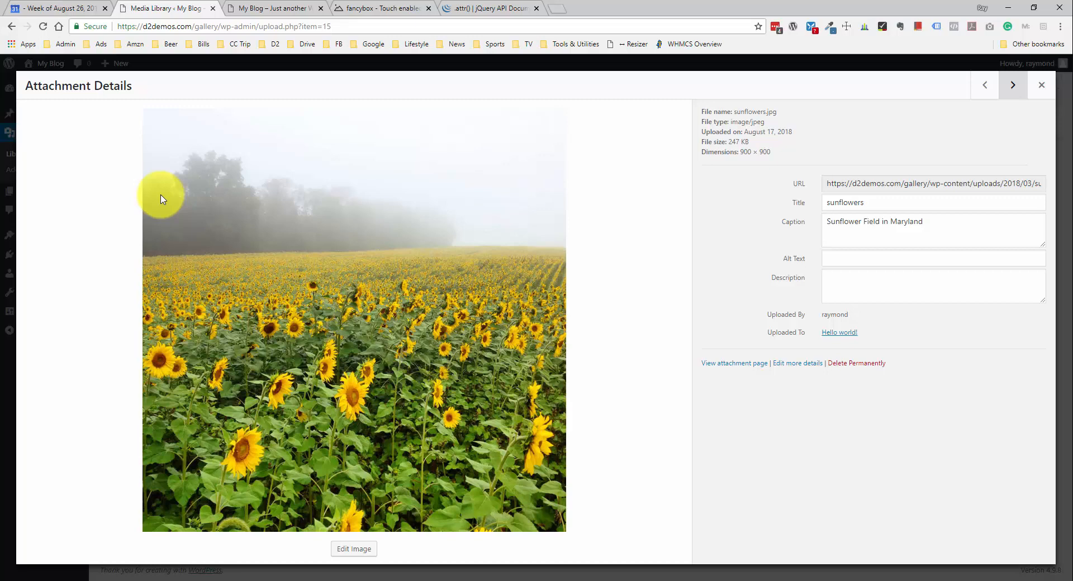
{"action": "key", "text": "Right"}
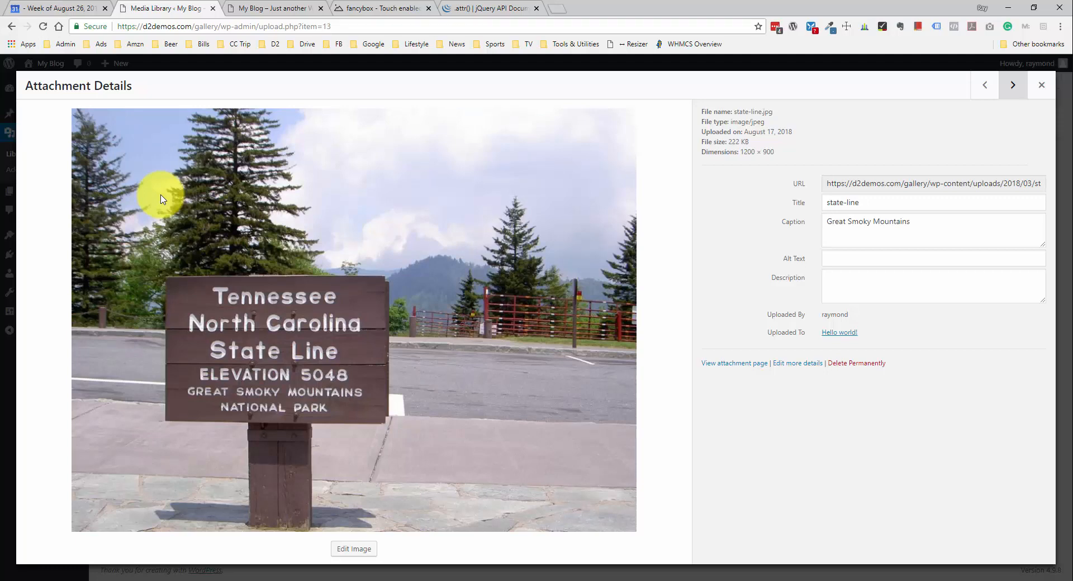
{"action": "key", "text": "Right"}
{"action": "key", "text": "Right"}
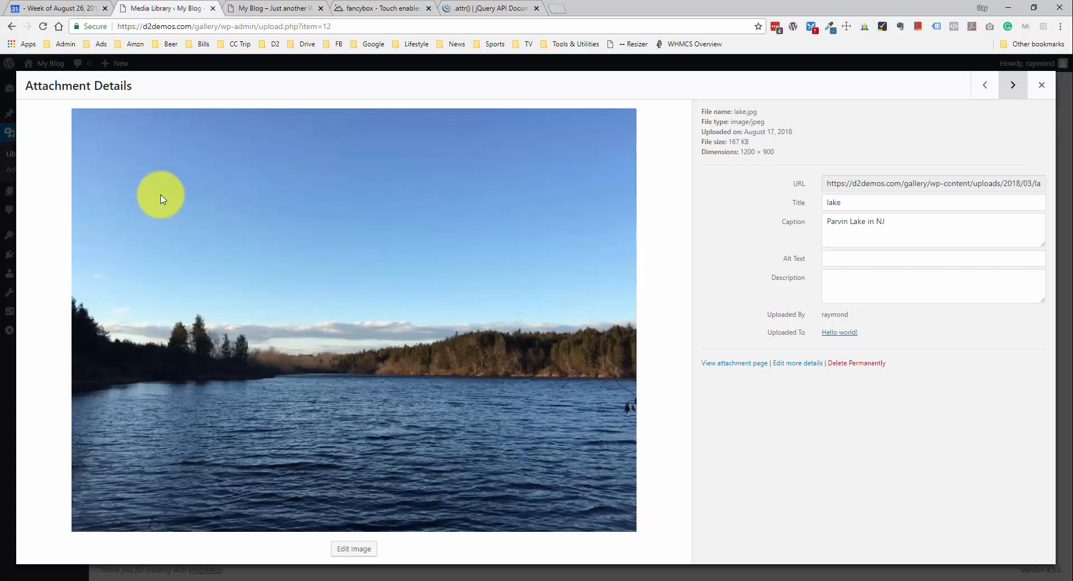
{"action": "key", "text": "Right"}
{"action": "key", "text": "Left"}
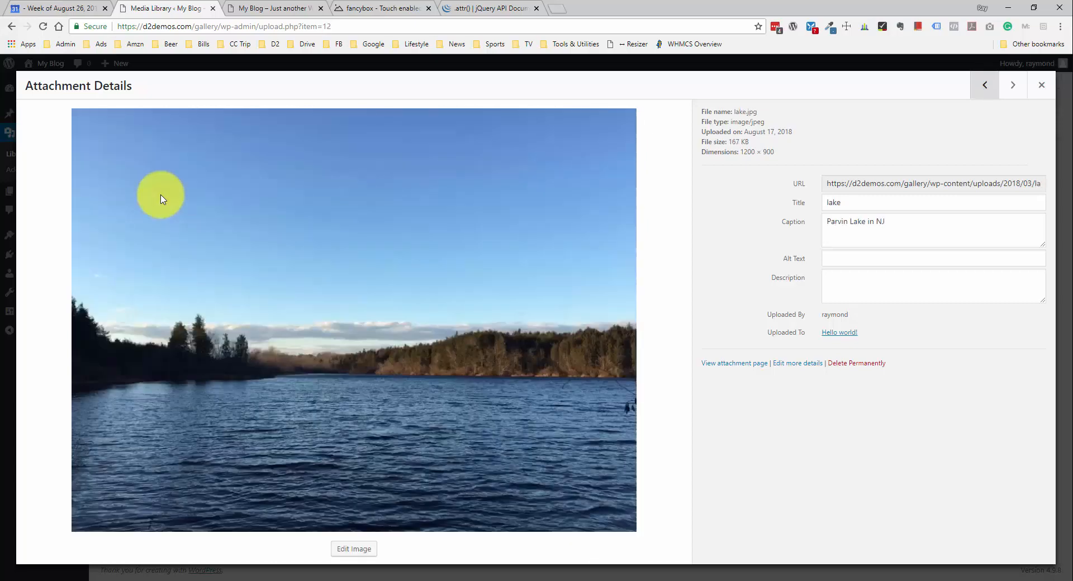
{"action": "key", "text": "Right"}
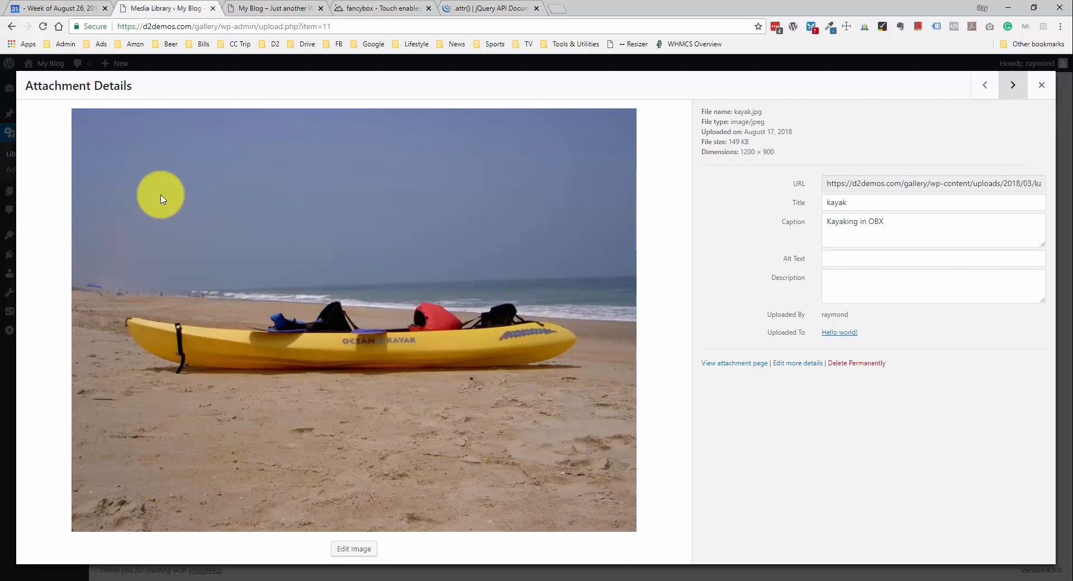
{"action": "key", "text": "Right"}
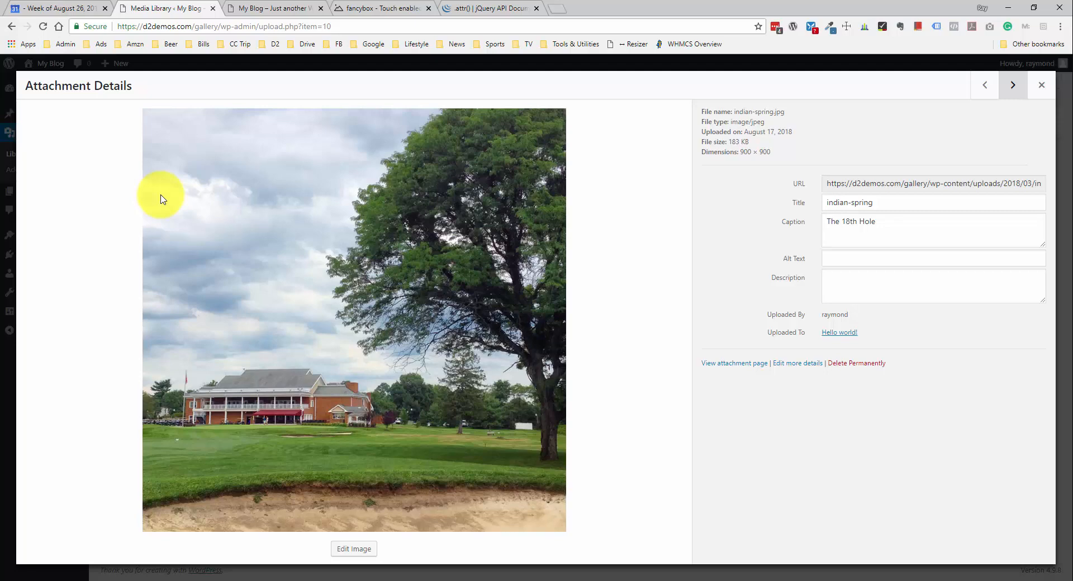
{"action": "key", "text": "Right"}
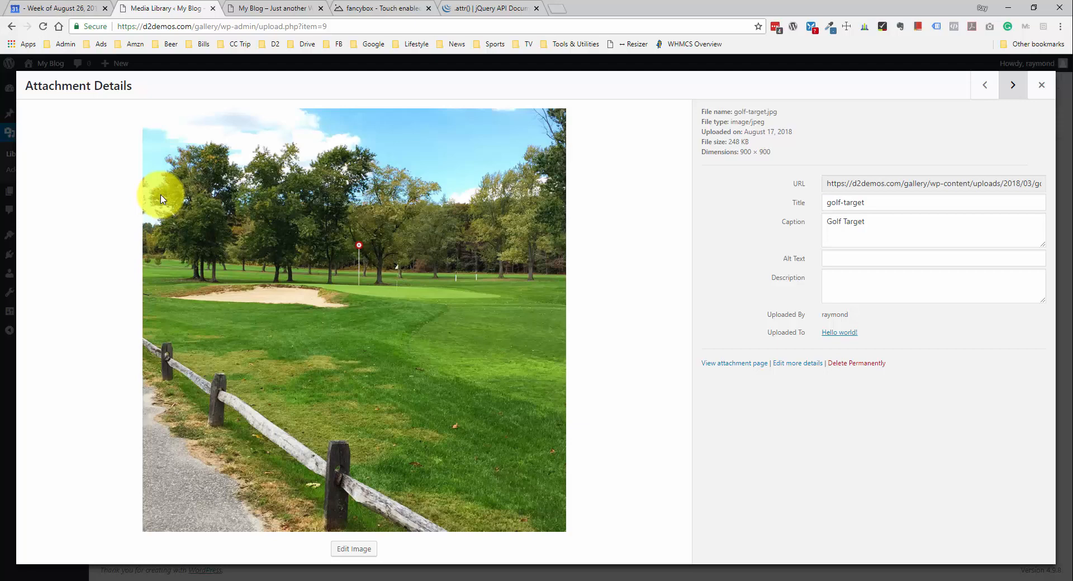
{"action": "key", "text": "Right"}
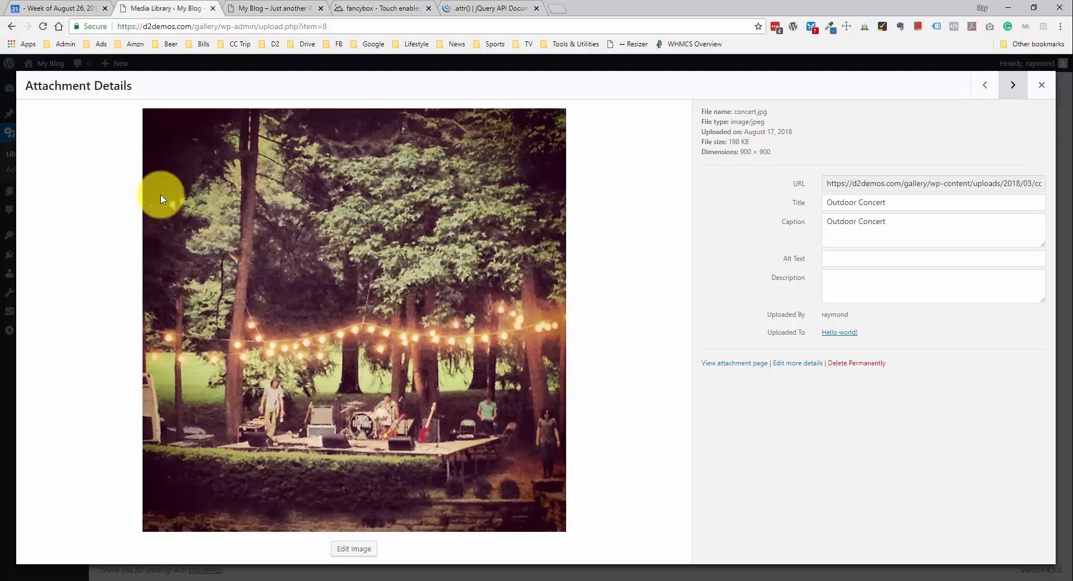
{"action": "key", "text": "Right"}
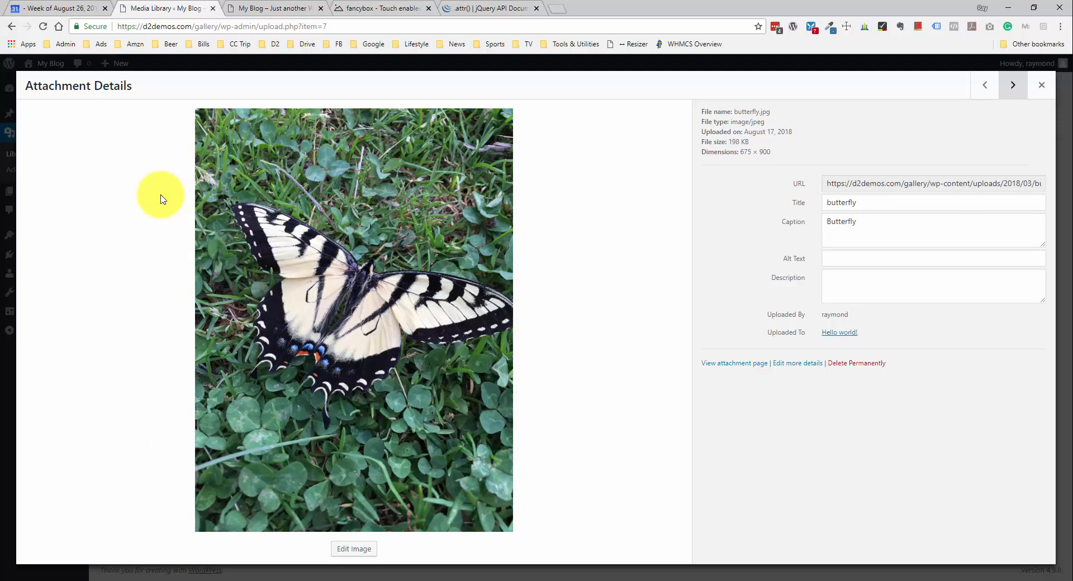
{"action": "key", "text": "Right"}
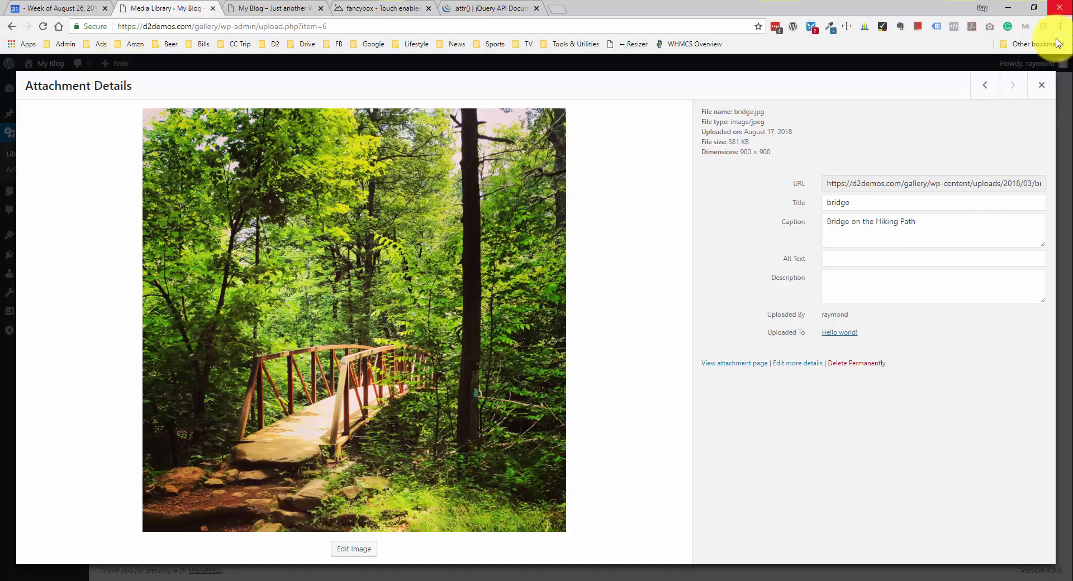
{"action": "left_click", "coordinate": [1043, 86]}
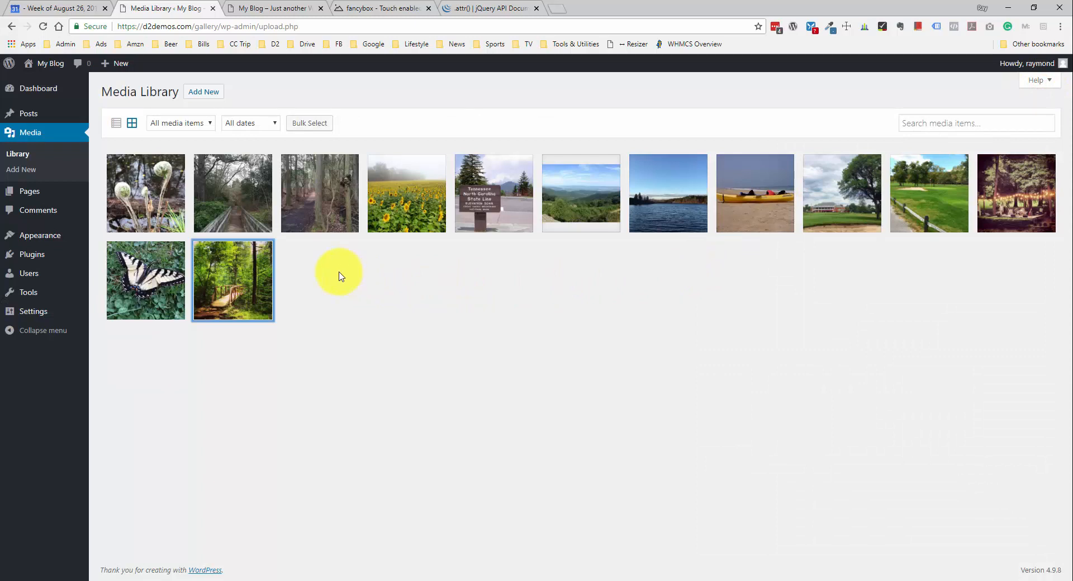
Step: Open the "Hello world!" post for editing and place the cursor in its empty content area
{"action": "left_click", "coordinate": [25, 113]}
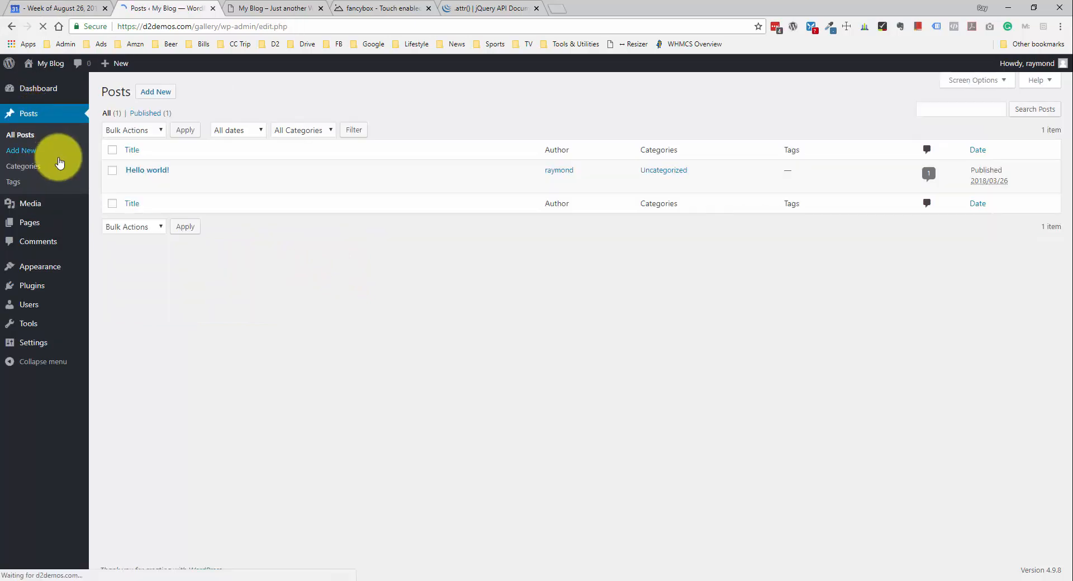
{"action": "mouse_move", "coordinate": [146, 174]}
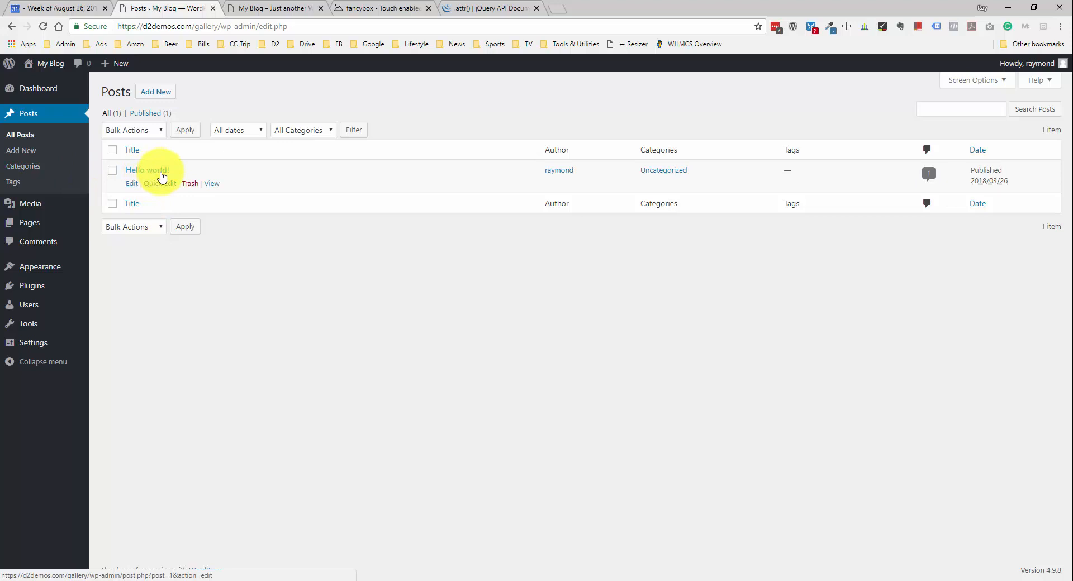
{"action": "left_click", "coordinate": [164, 173]}
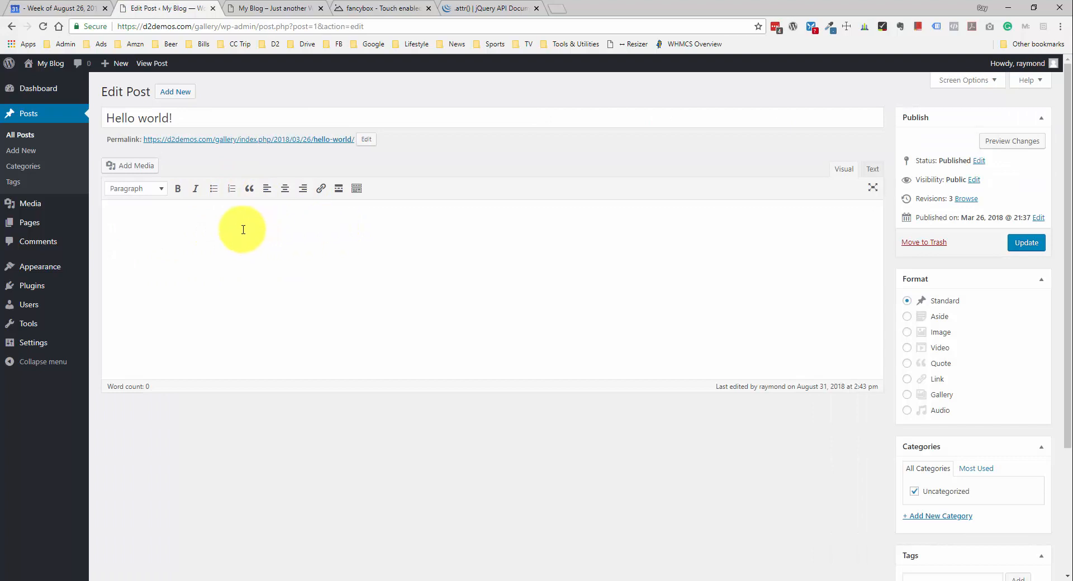
{"action": "left_click", "coordinate": [186, 218]}
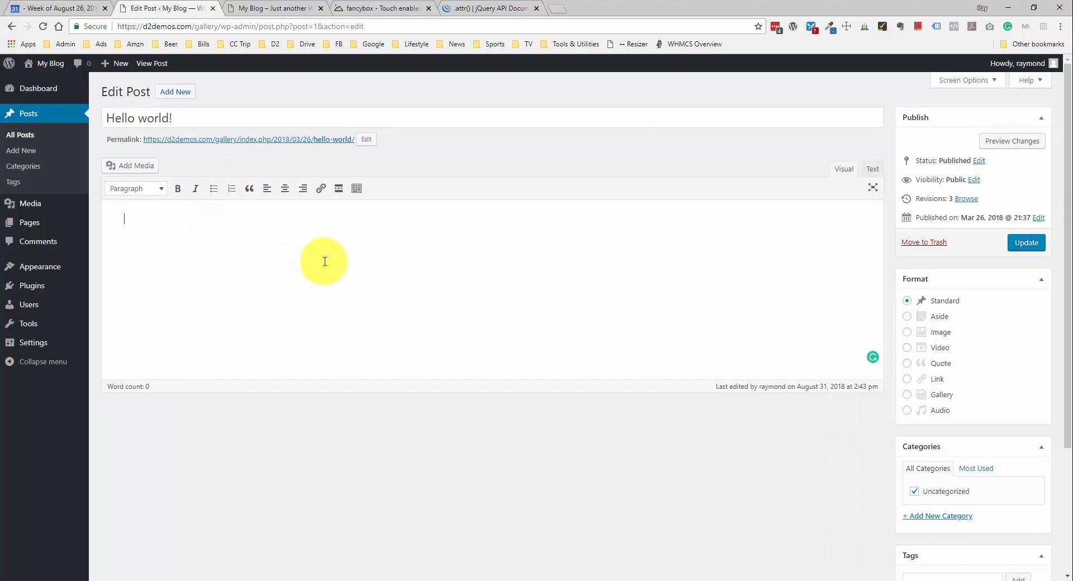
Step: Create a new gallery from all the media library images, from the baby ferns through the bridge
{"action": "left_click", "coordinate": [131, 169]}
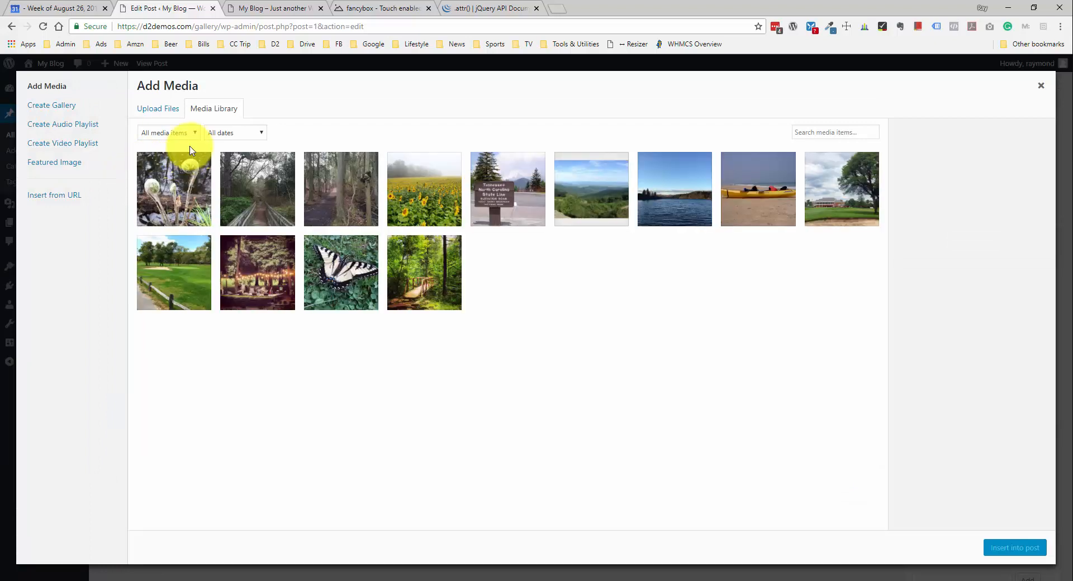
{"action": "left_click", "coordinate": [62, 112]}
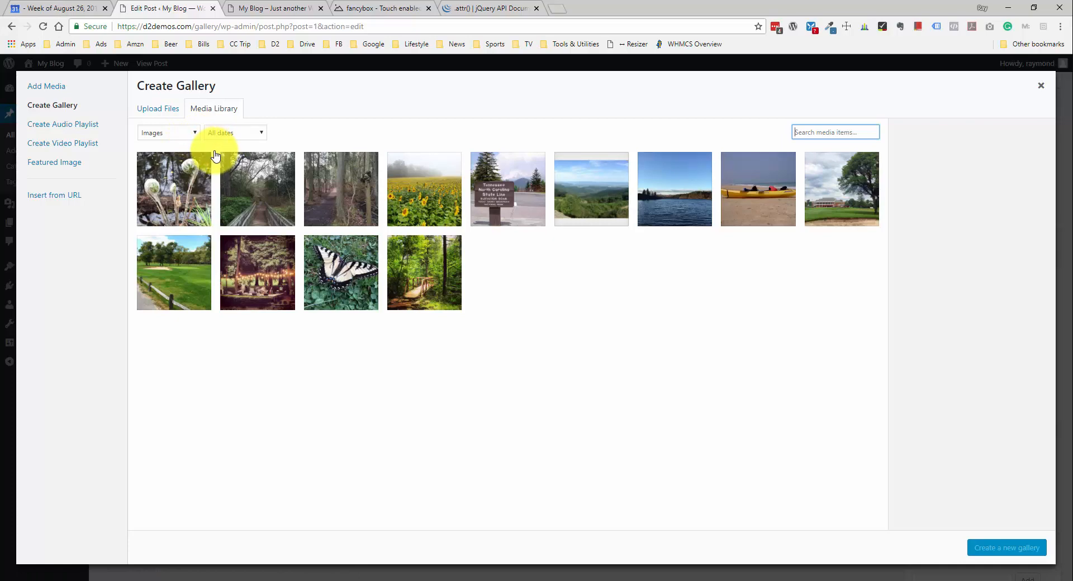
{"action": "left_click", "coordinate": [180, 194]}
{"action": "left_click", "coordinate": [259, 183]}
{"action": "left_click", "coordinate": [343, 193]}
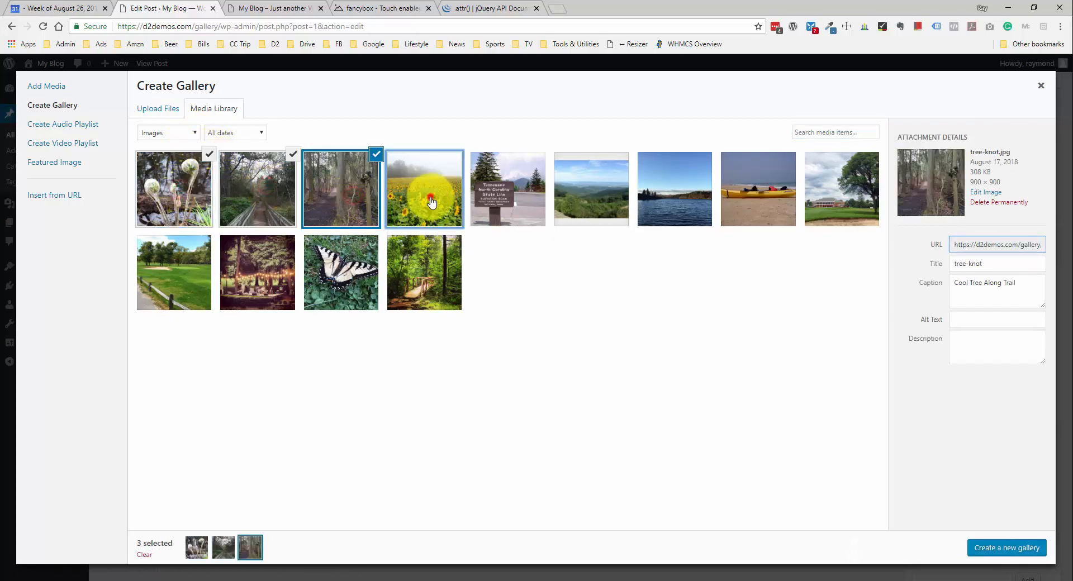
{"action": "left_click", "coordinate": [431, 201]}
{"action": "left_click", "coordinate": [506, 193]}
{"action": "left_click", "coordinate": [591, 196]}
{"action": "left_click", "coordinate": [693, 195]}
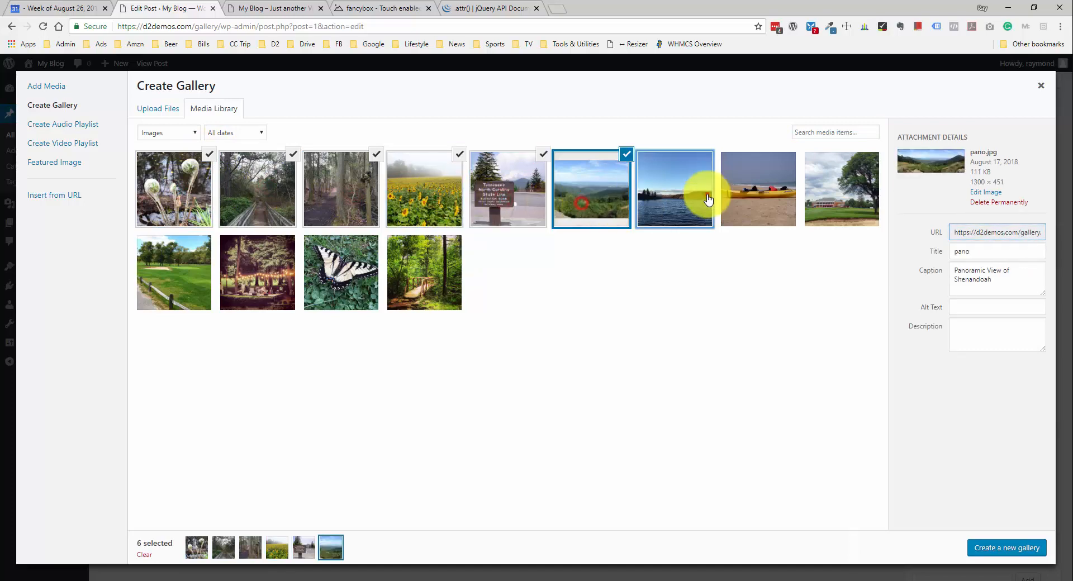
{"action": "left_click", "coordinate": [765, 199]}
{"action": "left_click", "coordinate": [827, 203]}
{"action": "left_click", "coordinate": [180, 279]}
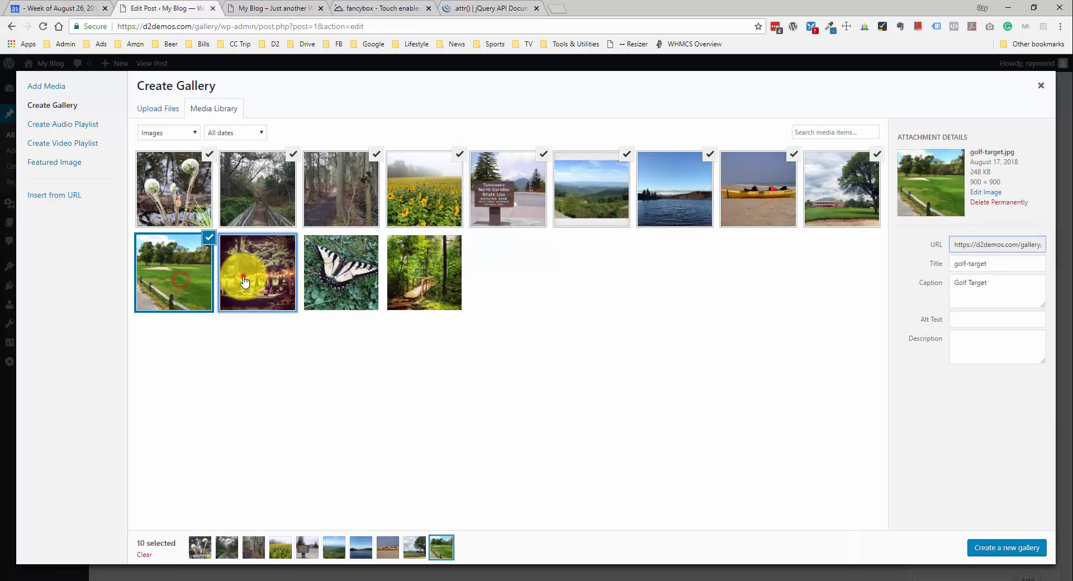
{"action": "left_click", "coordinate": [245, 281]}
{"action": "left_click", "coordinate": [324, 277]}
{"action": "left_click", "coordinate": [419, 270]}
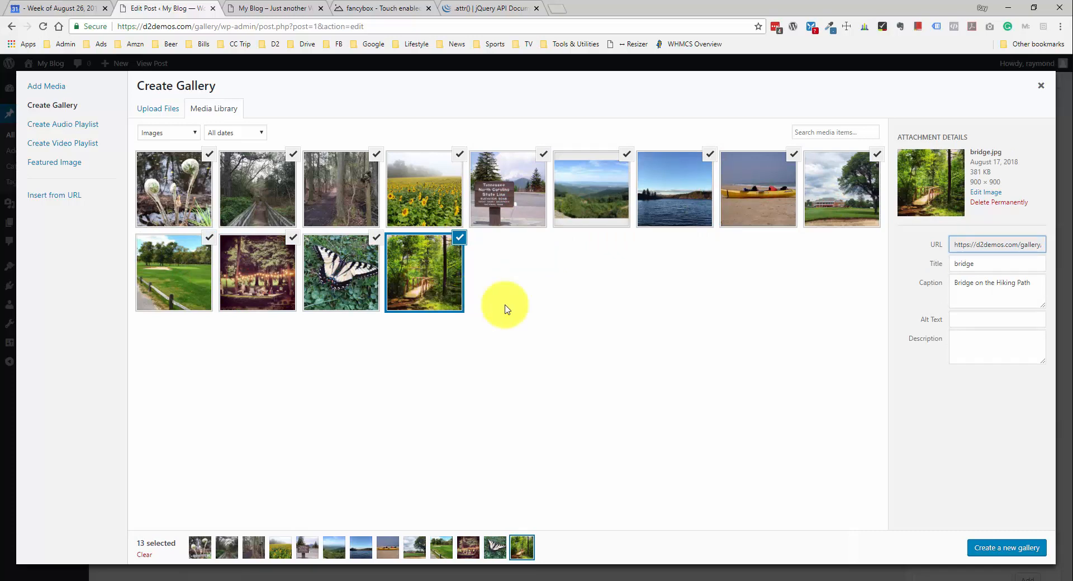
{"action": "left_click", "coordinate": [1012, 553]}
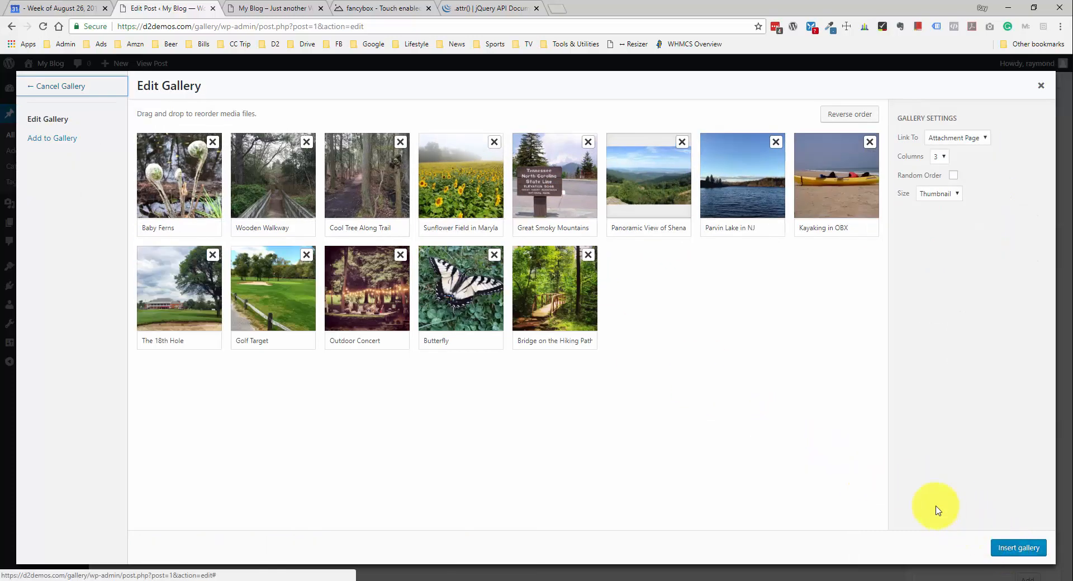
Step: Link the gallery images to Media File, keep 3 columns and Thumbnail size, and insert the gallery into the post
{"action": "left_click", "coordinate": [987, 143]}
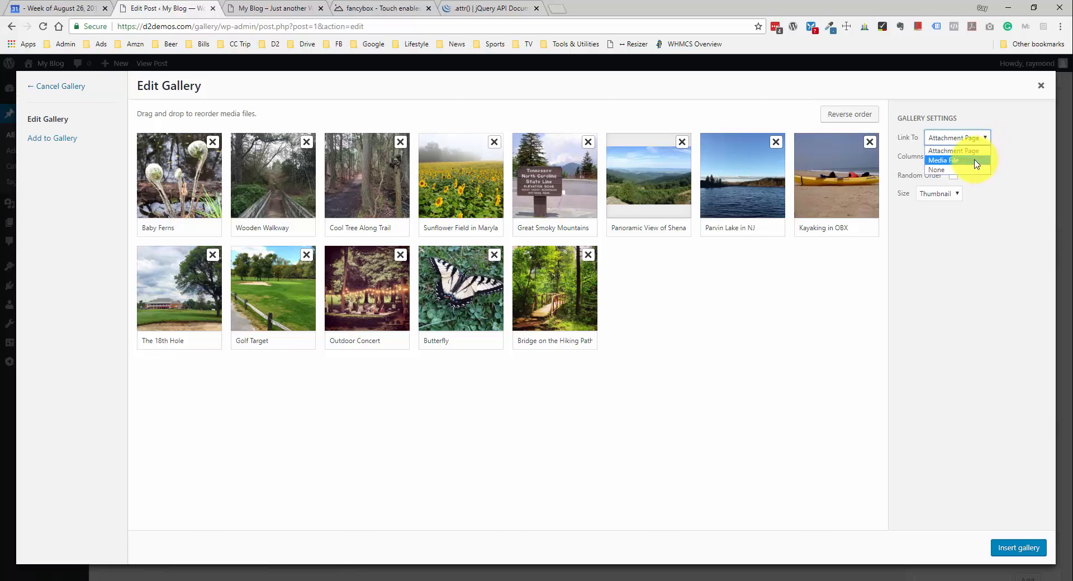
{"action": "left_click", "coordinate": [976, 161]}
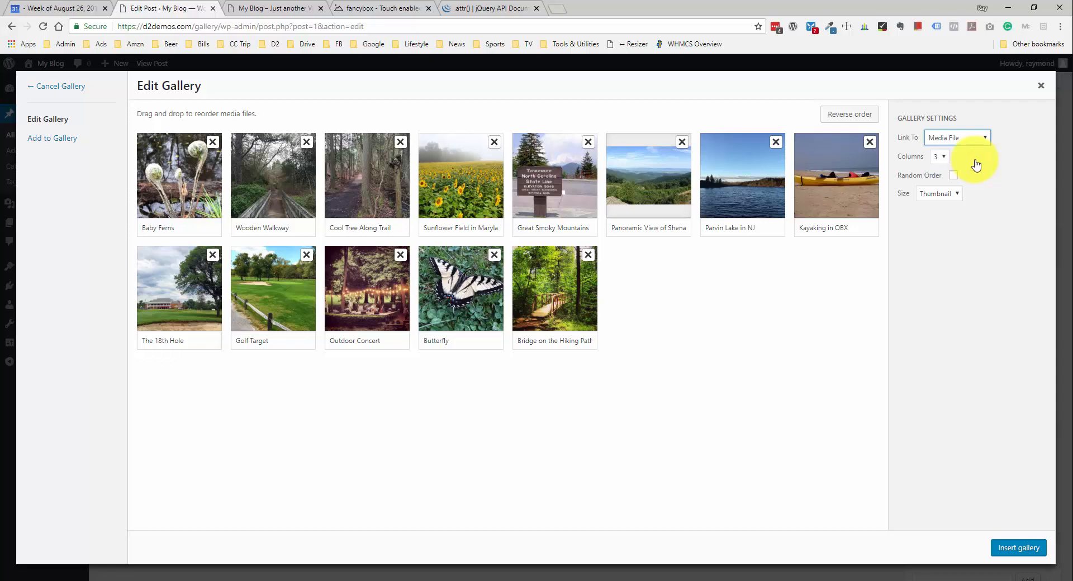
{"action": "left_click", "coordinate": [943, 157]}
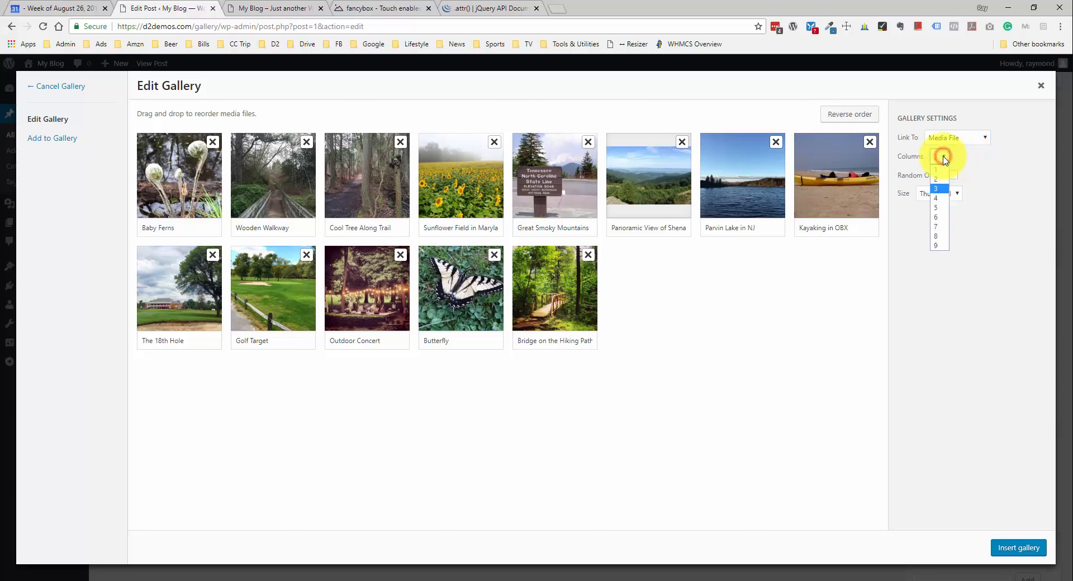
{"action": "left_click", "coordinate": [944, 158]}
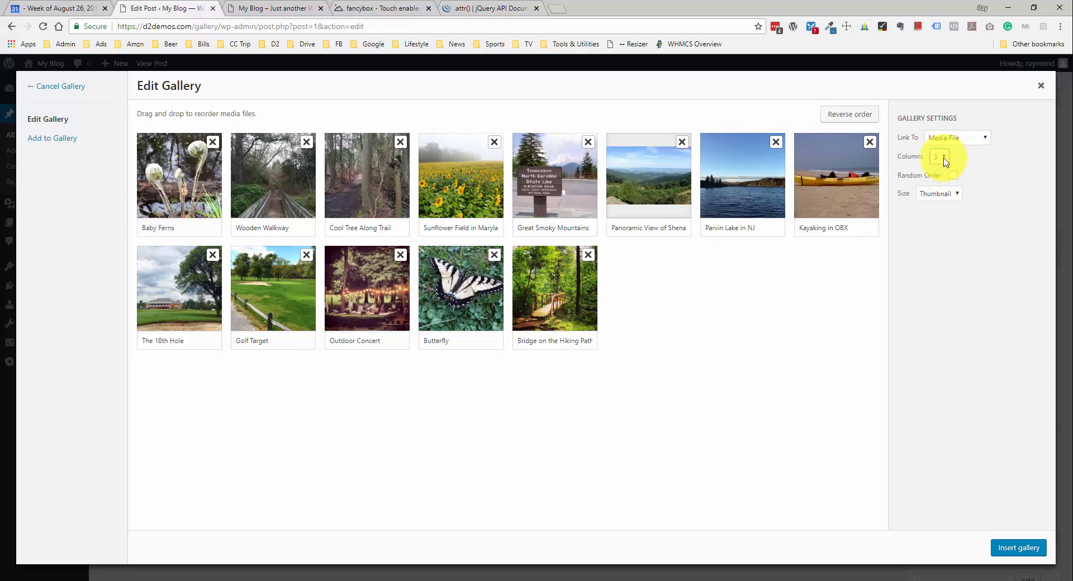
{"action": "left_click", "coordinate": [955, 195]}
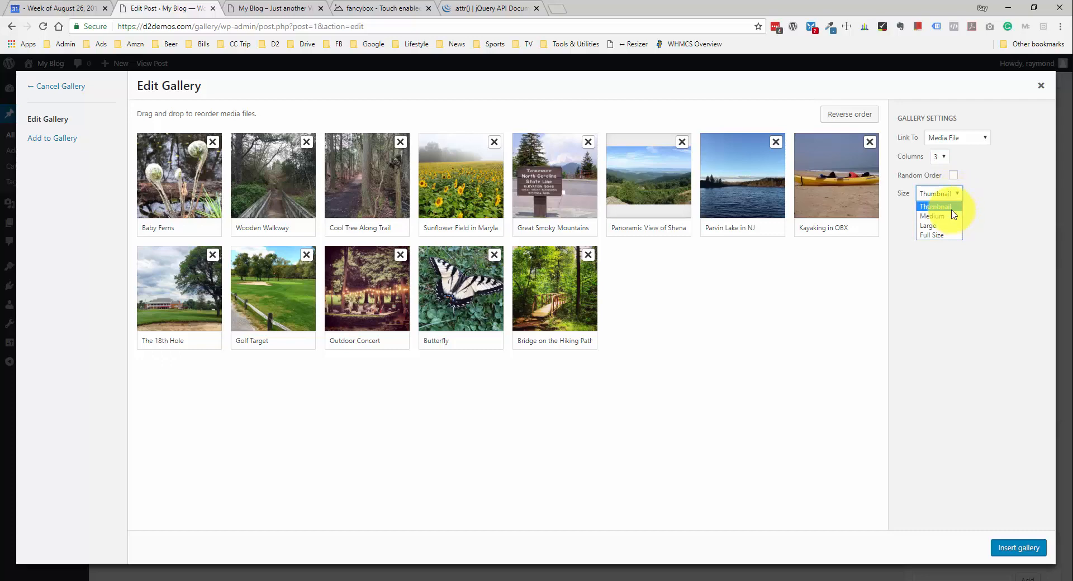
{"action": "left_click", "coordinate": [951, 207]}
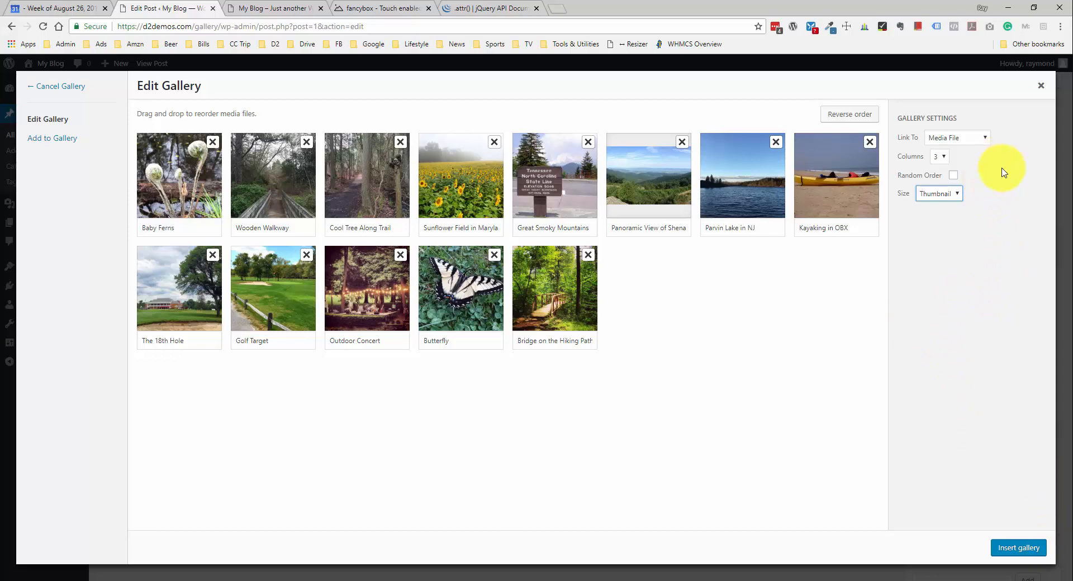
{"action": "left_click", "coordinate": [1025, 548]}
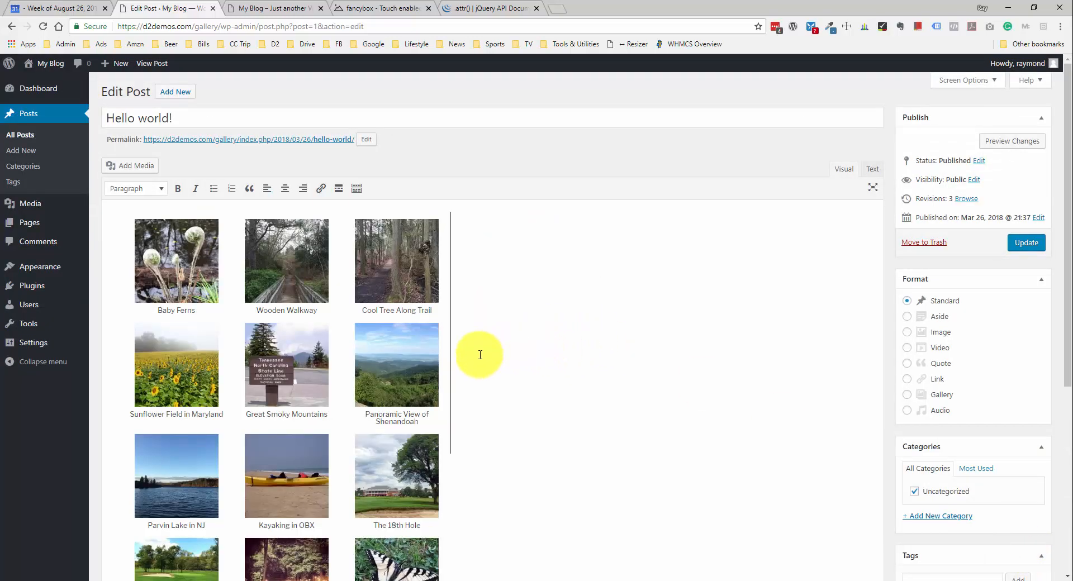
Step: Look over the inserted gallery and examine the link and ids attributes of its shortcode in the text view
{"action": "scroll", "coordinate": [412, 335], "scroll_direction": "down", "scroll_amount": 3}
{"action": "scroll", "coordinate": [414, 337], "scroll_direction": "up", "scroll_amount": 3}
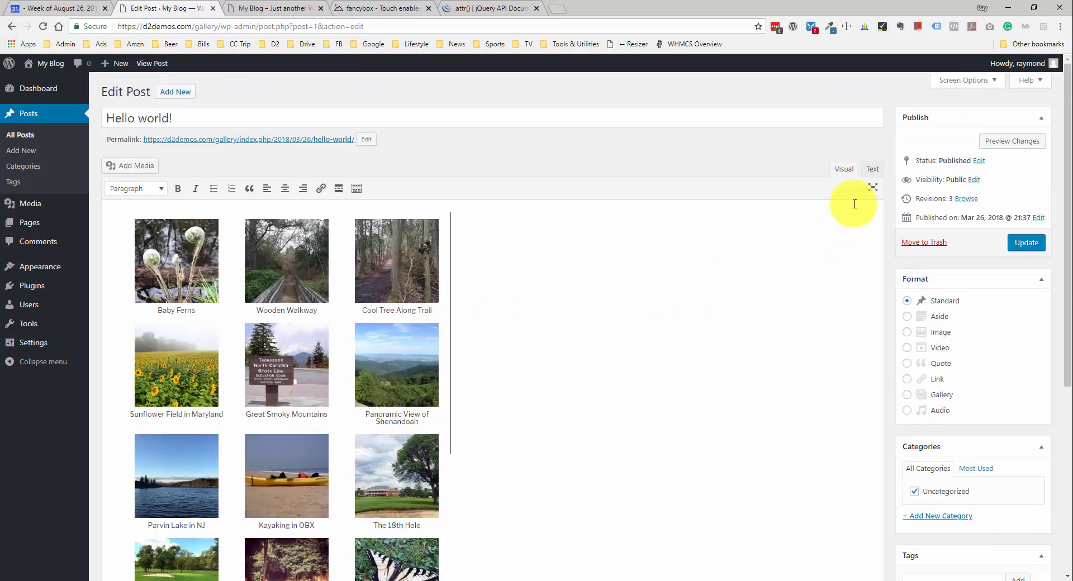
{"action": "left_click", "coordinate": [874, 168]}
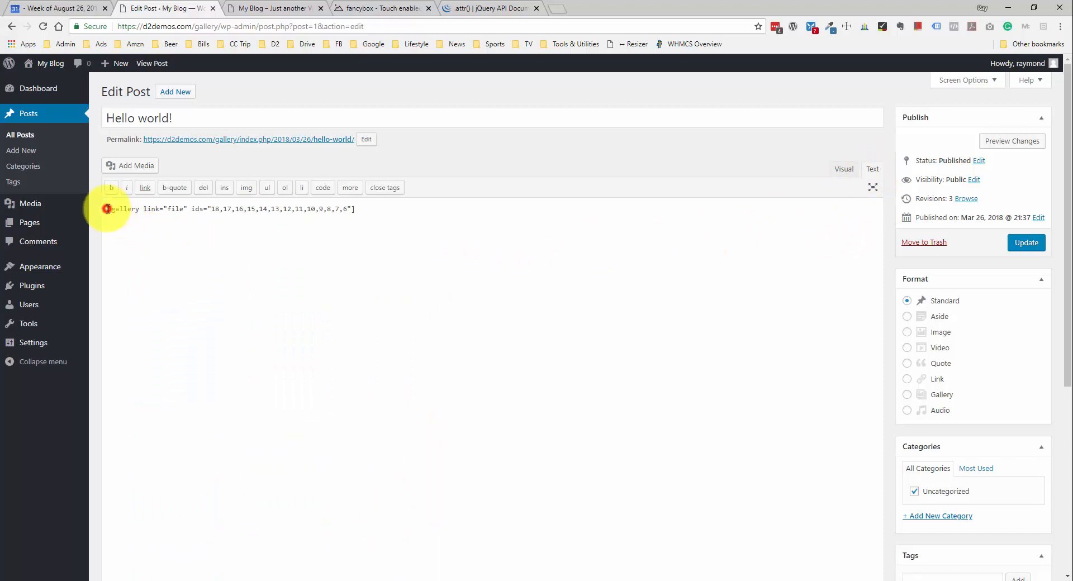
{"action": "left_click_drag", "start_coordinate": [108, 209], "coordinate": [189, 209]}
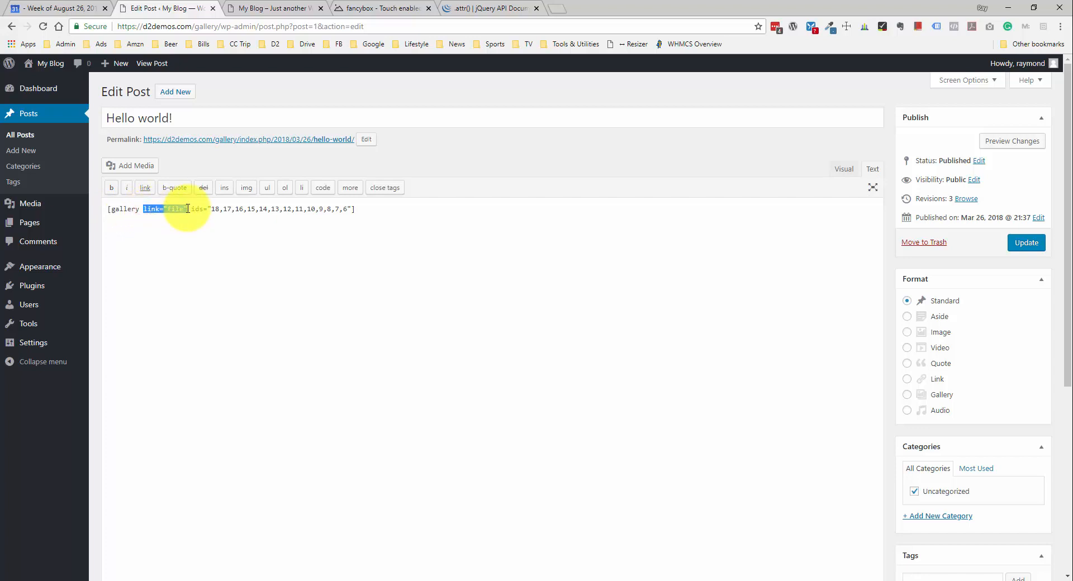
{"action": "left_click", "coordinate": [188, 209]}
{"action": "left_click_drag", "start_coordinate": [191, 209], "coordinate": [356, 208]}
{"action": "left_click", "coordinate": [353, 208]}
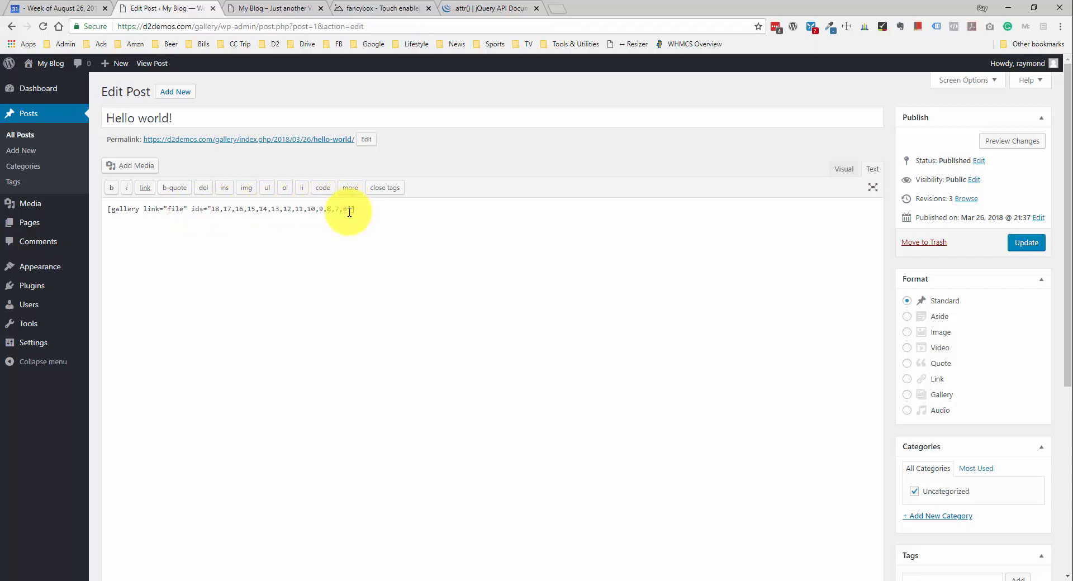
Step: Return to the visual view, reopen the gallery's settings for a look and close them without changes
{"action": "left_click", "coordinate": [845, 175]}
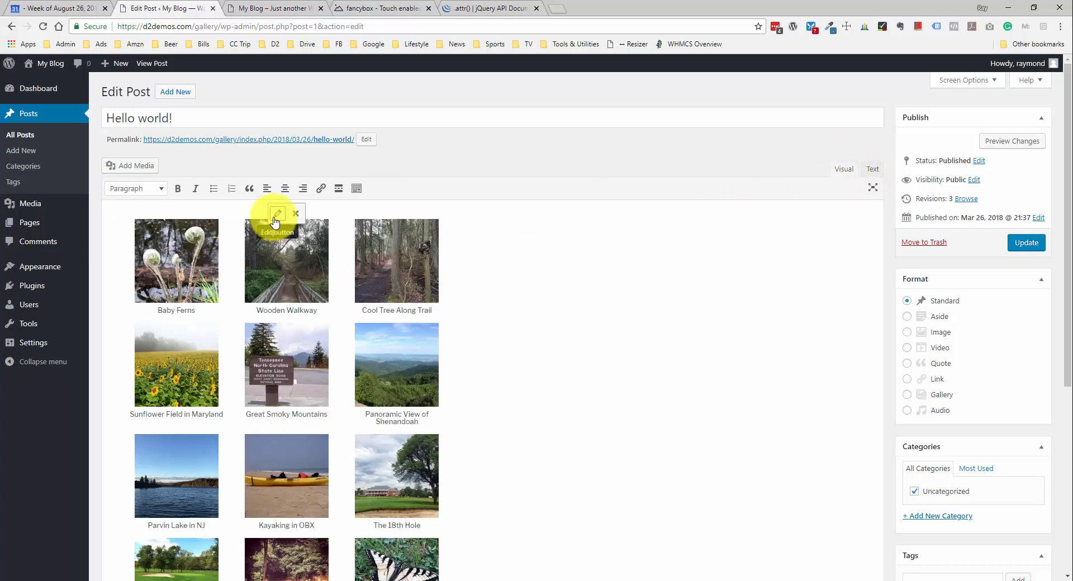
{"action": "left_click", "coordinate": [274, 218]}
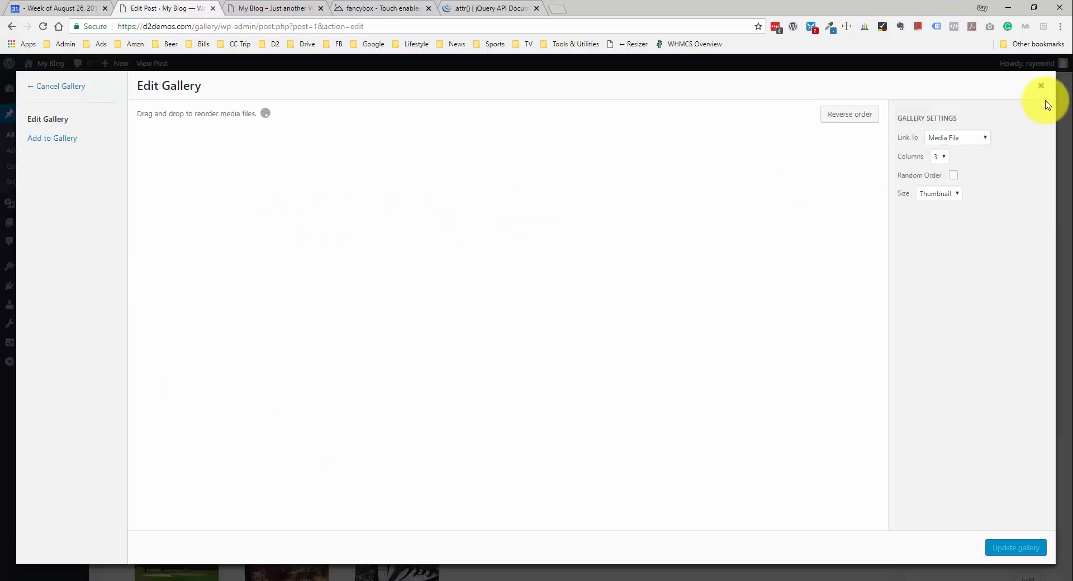
{"action": "left_click", "coordinate": [1041, 85]}
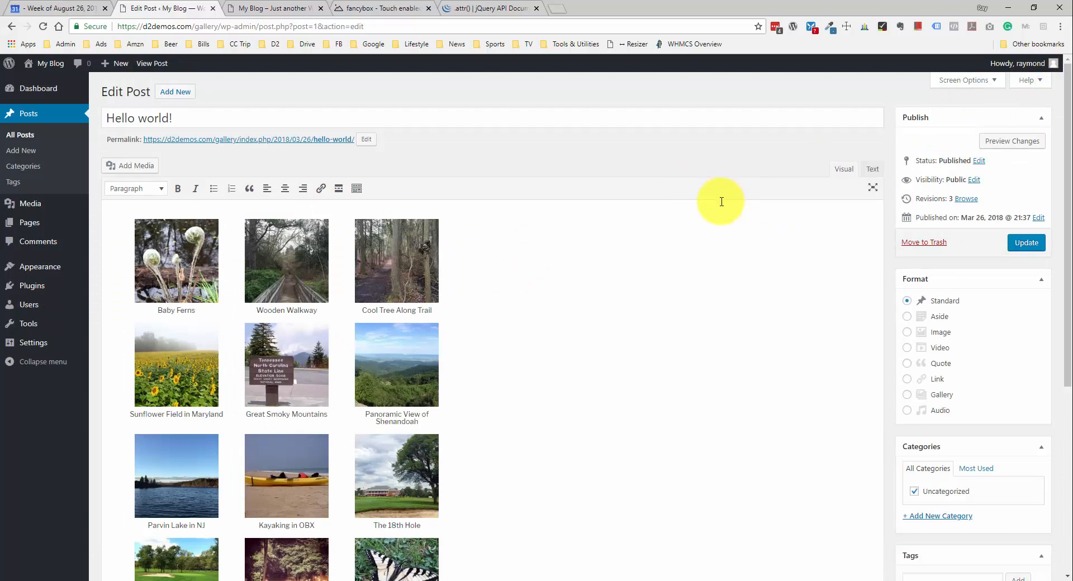
Step: Try adding the image ID 55 to the end of the gallery shortcode's ids list and remove it again
{"action": "left_click", "coordinate": [873, 168]}
{"action": "left_click", "coordinate": [386, 211]}
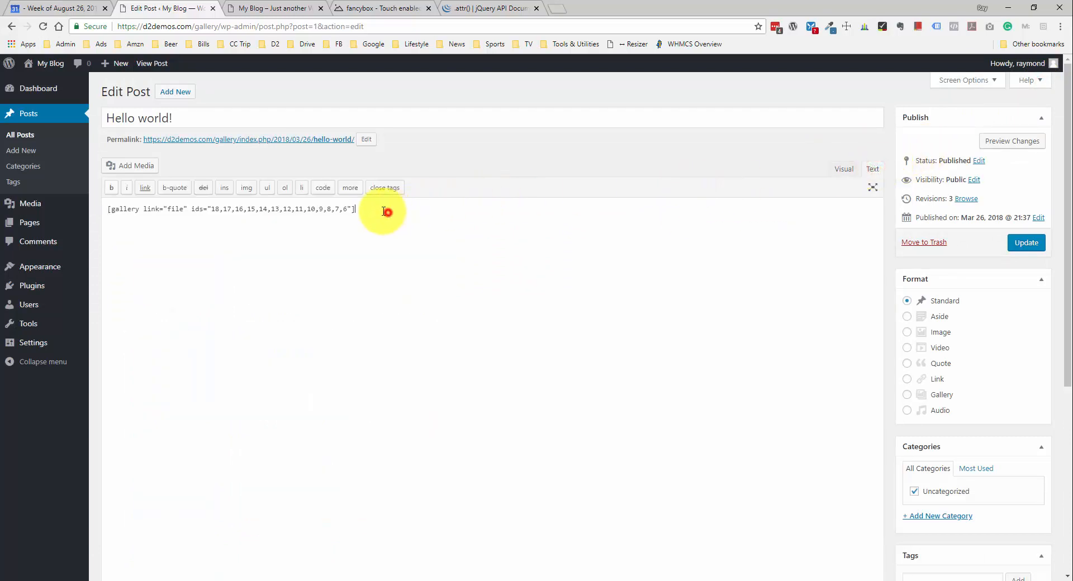
{"action": "left_click", "coordinate": [348, 209]}
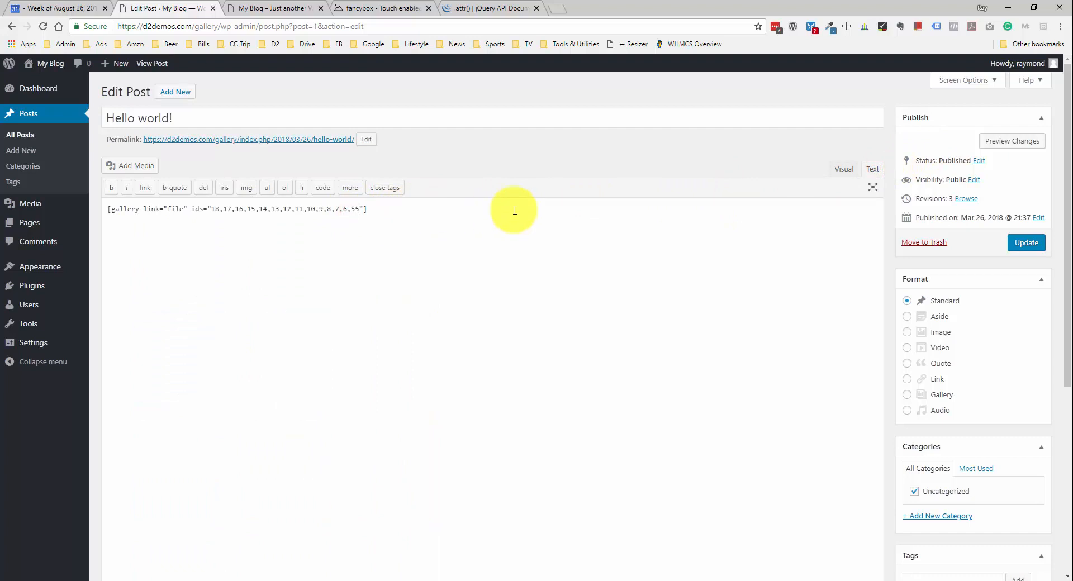
{"action": "key", "text": "BackSpace"}
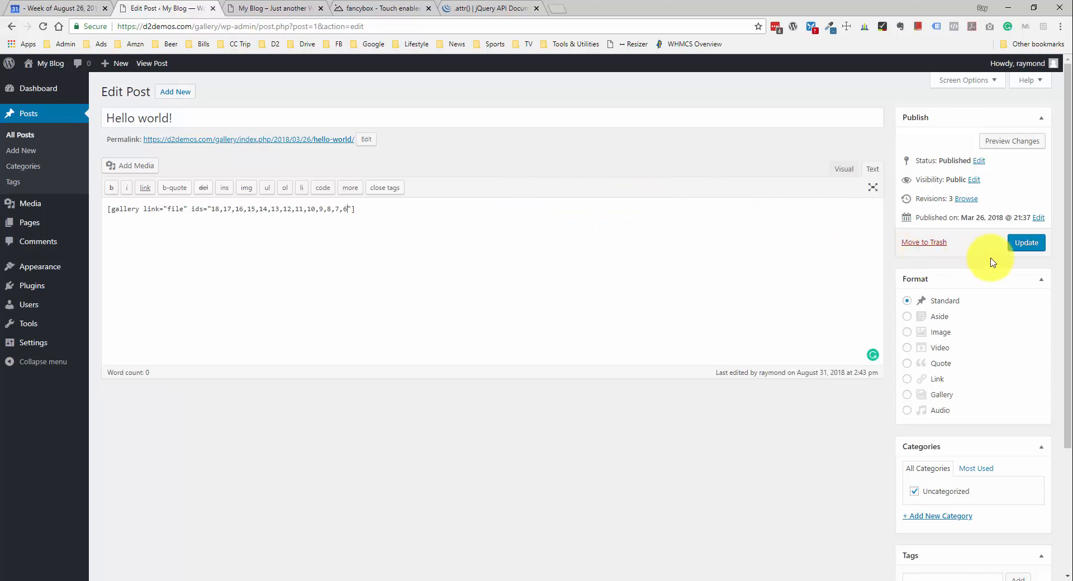
Step: Update the post and open its permalink in a new browser tab
{"action": "left_click", "coordinate": [1027, 244]}
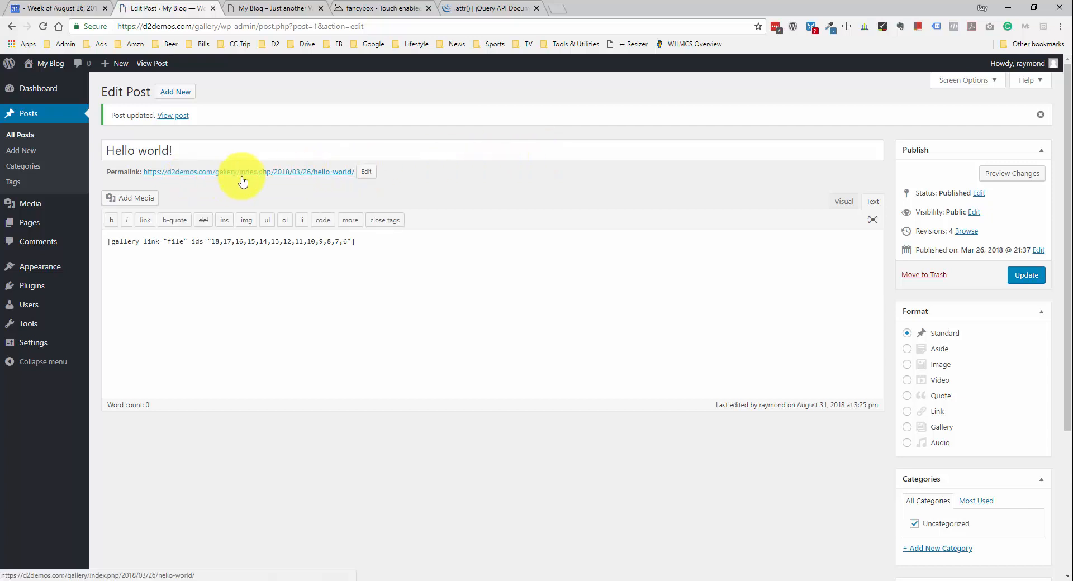
{"action": "left_click", "coordinate": [247, 172], "text": "ctrl"}
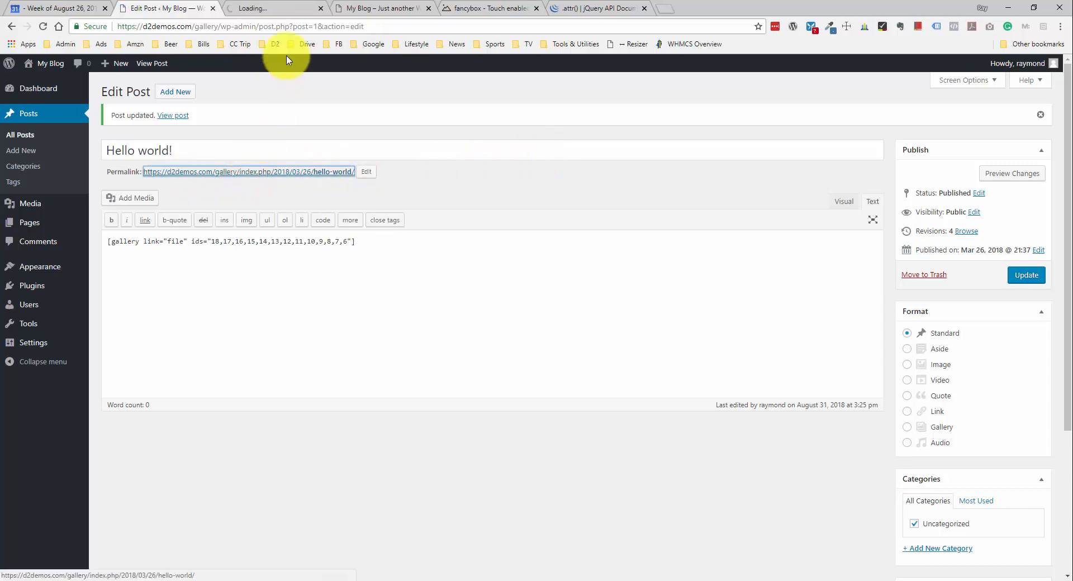
{"action": "left_click", "coordinate": [293, 11]}
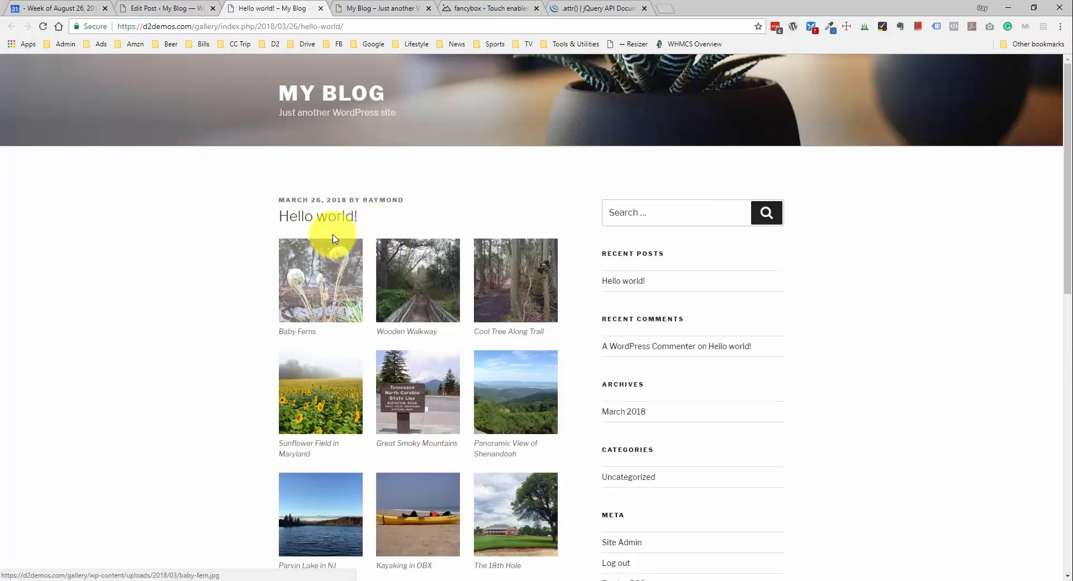
Step: Review the published gallery's thumbnails and captions, view the full-size kayak image and return to the post
{"action": "scroll", "coordinate": [341, 233], "scroll_direction": "down", "scroll_amount": 3}
{"action": "scroll", "coordinate": [342, 232], "scroll_direction": "up", "scroll_amount": 3}
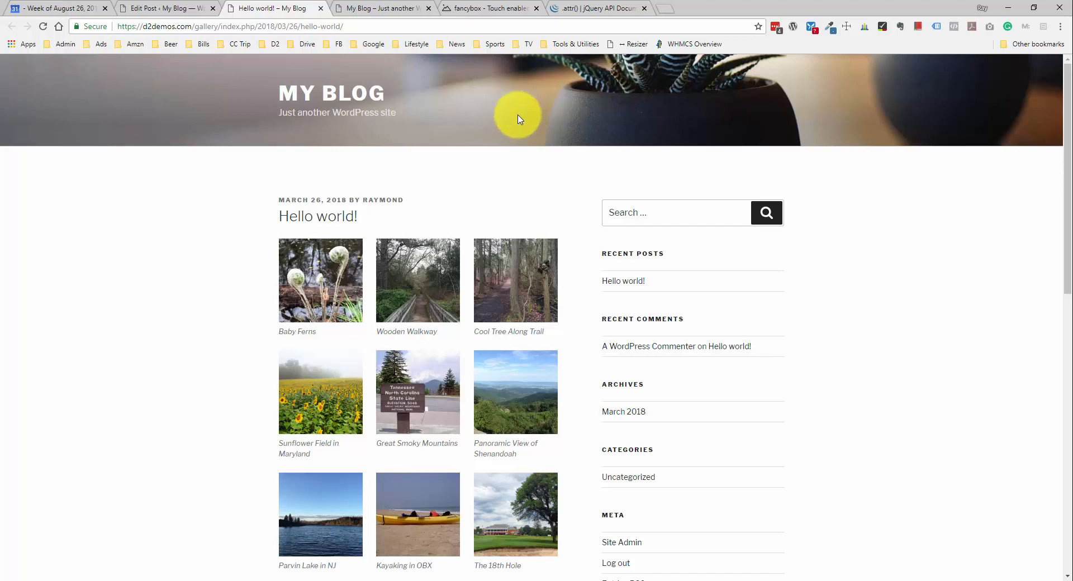
{"action": "scroll", "coordinate": [514, 135], "scroll_direction": "down", "scroll_amount": 5}
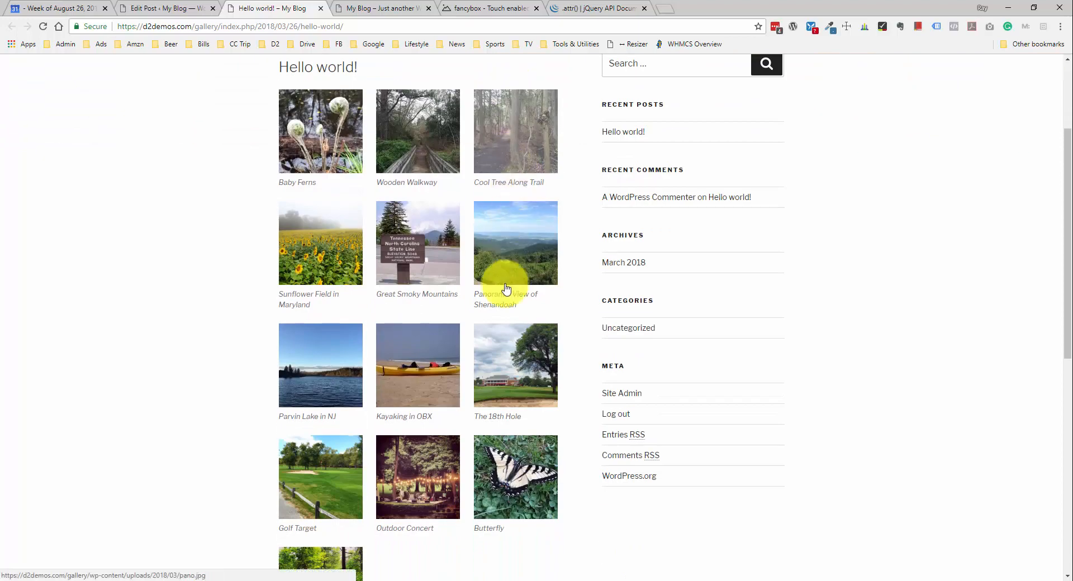
{"action": "scroll", "coordinate": [522, 299], "scroll_direction": "up", "scroll_amount": 2}
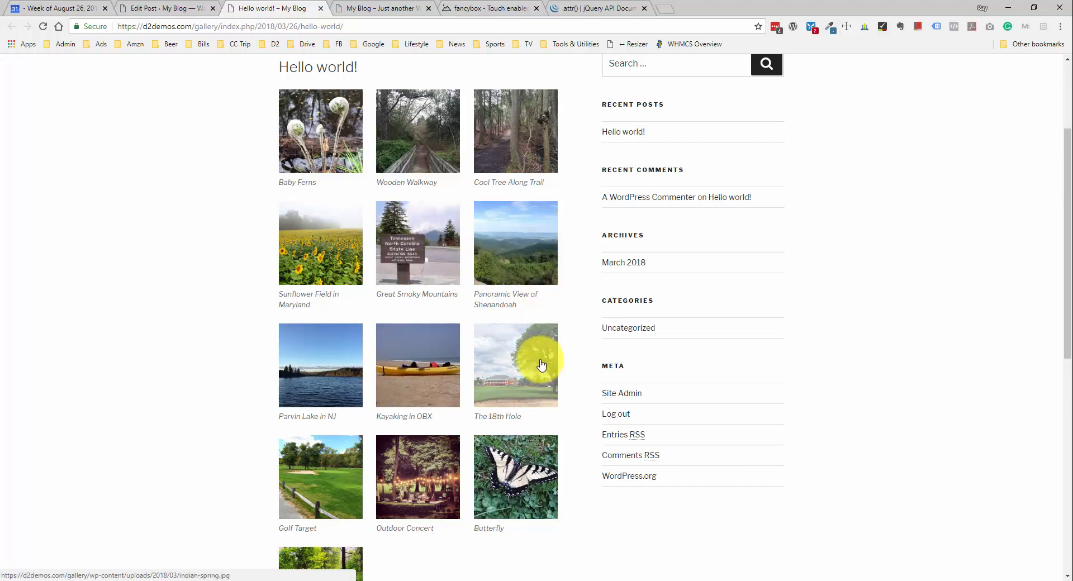
{"action": "left_click", "coordinate": [420, 369]}
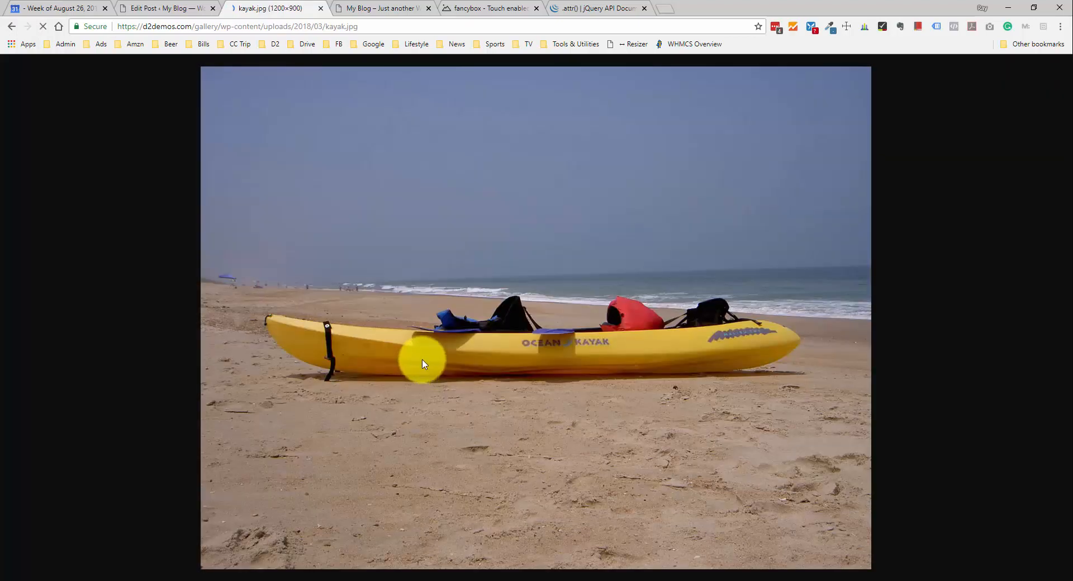
{"action": "left_click", "coordinate": [13, 28]}
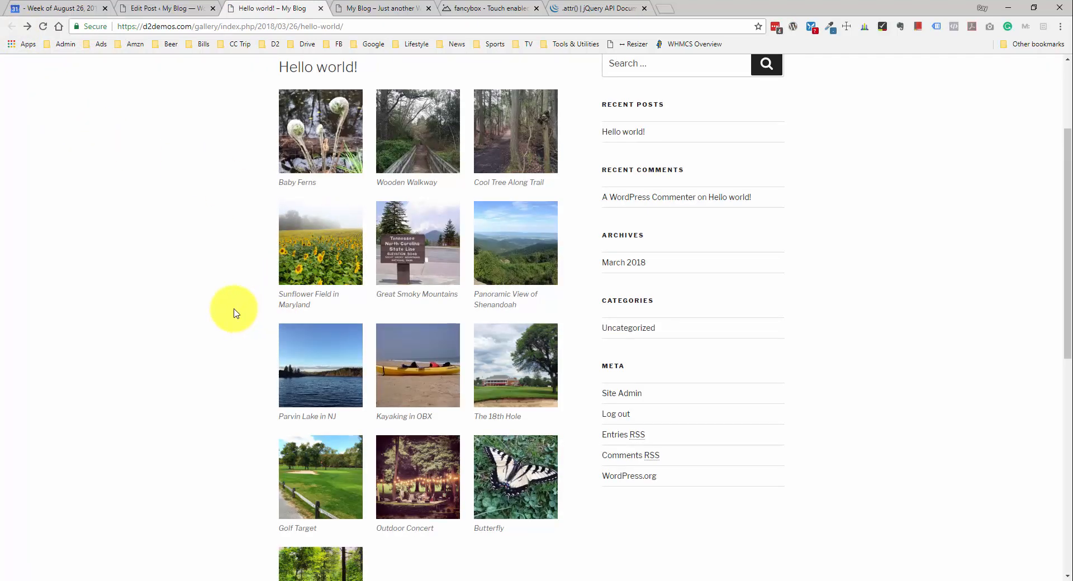
{"action": "scroll", "coordinate": [224, 310], "scroll_direction": "down", "scroll_amount": 1}
{"action": "scroll", "coordinate": [206, 297], "scroll_direction": "up", "scroll_amount": 1}
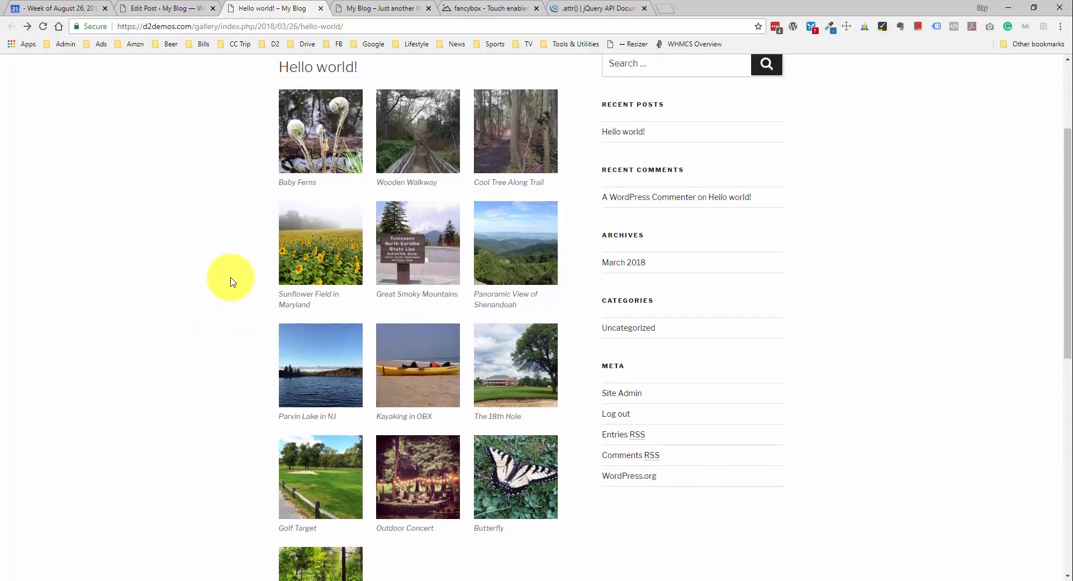
{"action": "scroll", "coordinate": [231, 281], "scroll_direction": "up", "scroll_amount": 1}
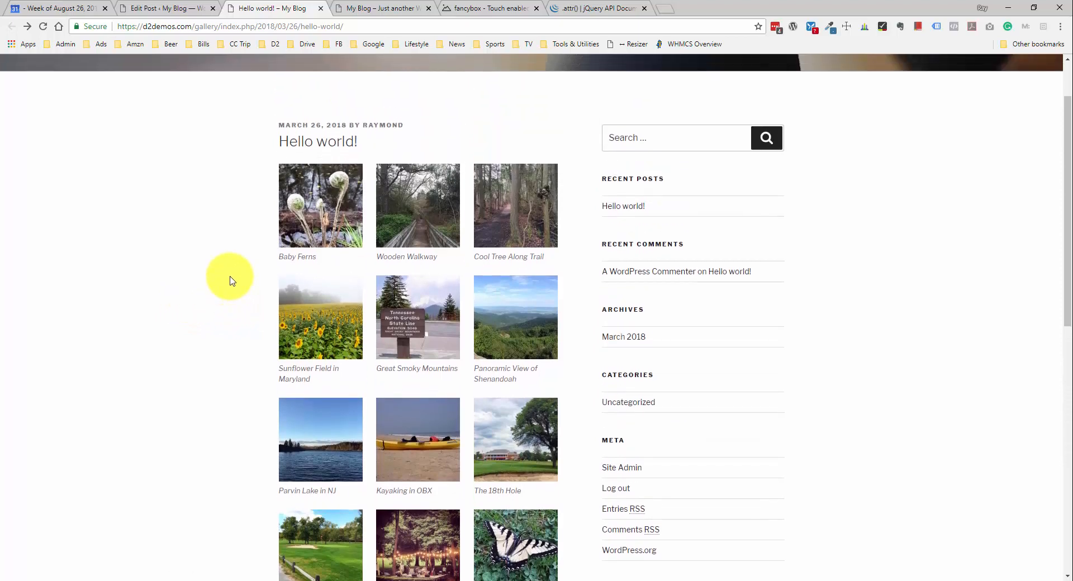
Step: Switch to the fancyBox website and view its Quick start code
{"action": "left_click", "coordinate": [462, 16]}
{"action": "scroll", "coordinate": [280, 254], "scroll_direction": "down", "scroll_amount": 3}
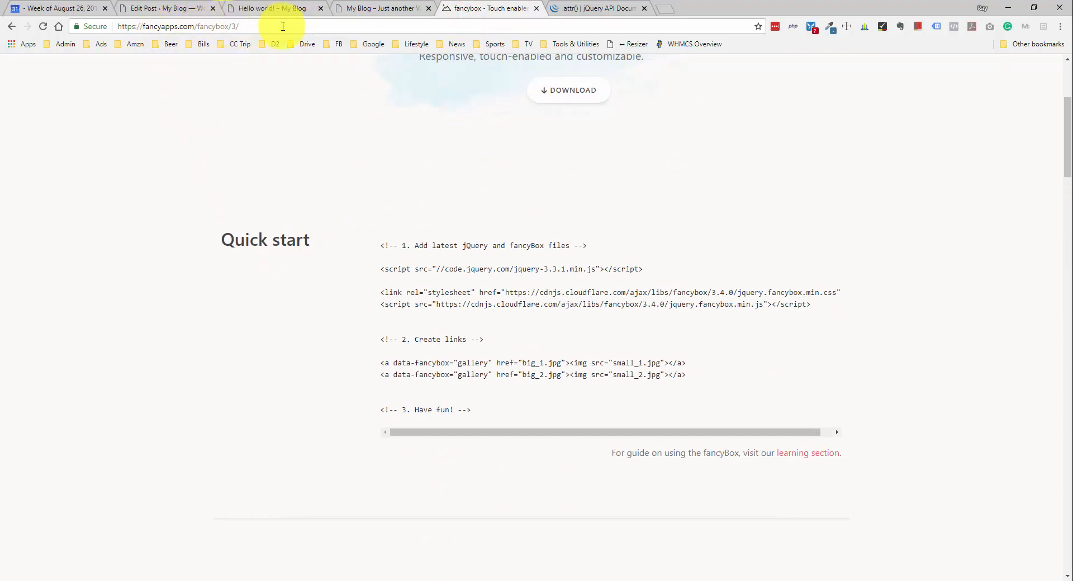
Step: Look through the fancyBox page, expand the FAQ answer about a WordPress plugin and return to the Quick start code
{"action": "scroll", "coordinate": [408, 154], "scroll_direction": "up", "scroll_amount": 4}
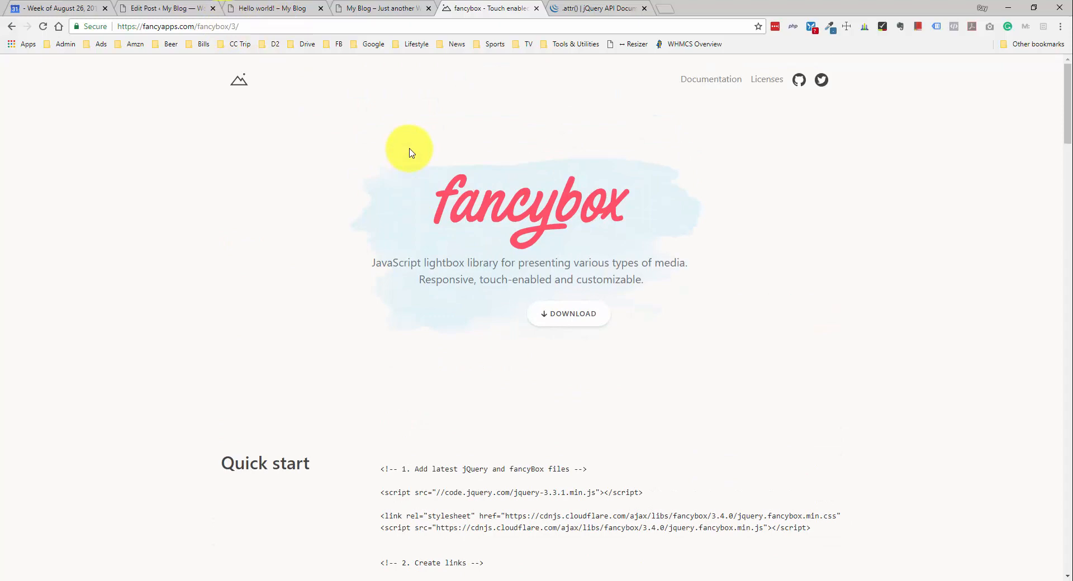
{"action": "scroll", "coordinate": [411, 152], "scroll_direction": "down", "scroll_amount": 20}
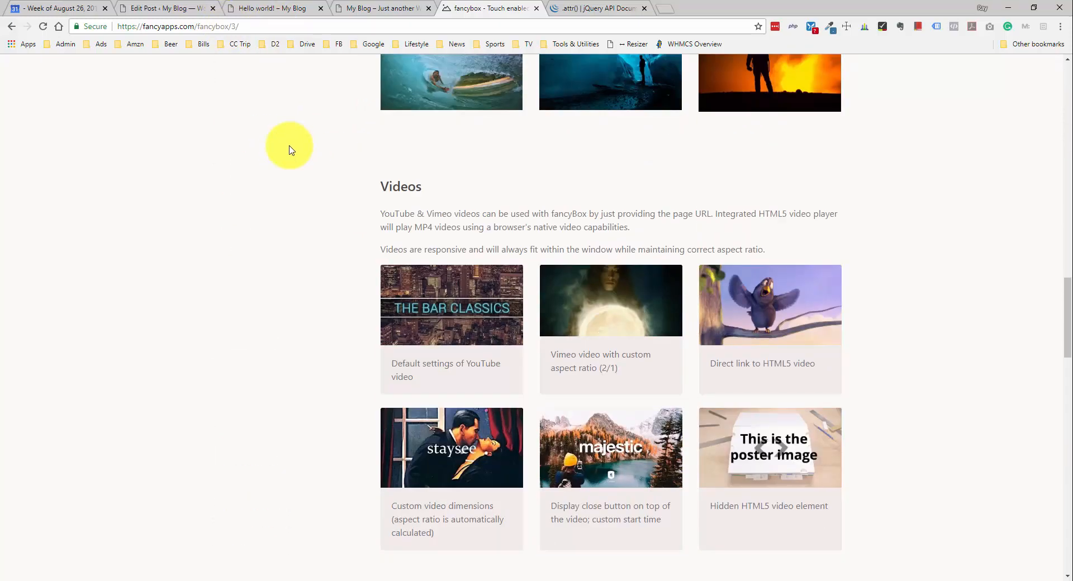
{"action": "scroll", "coordinate": [285, 151], "scroll_direction": "down", "scroll_amount": 15}
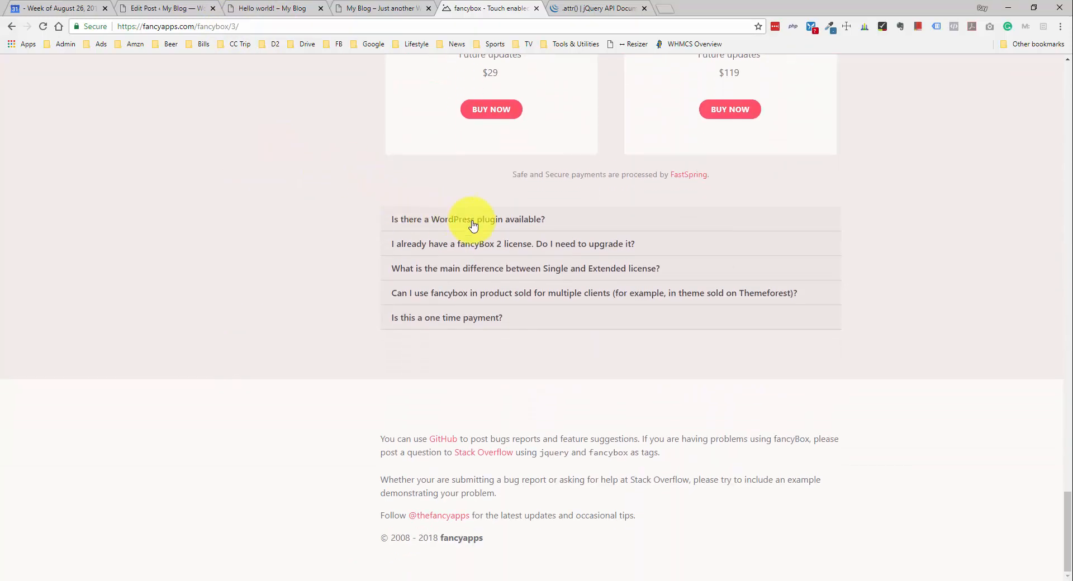
{"action": "left_click", "coordinate": [474, 224]}
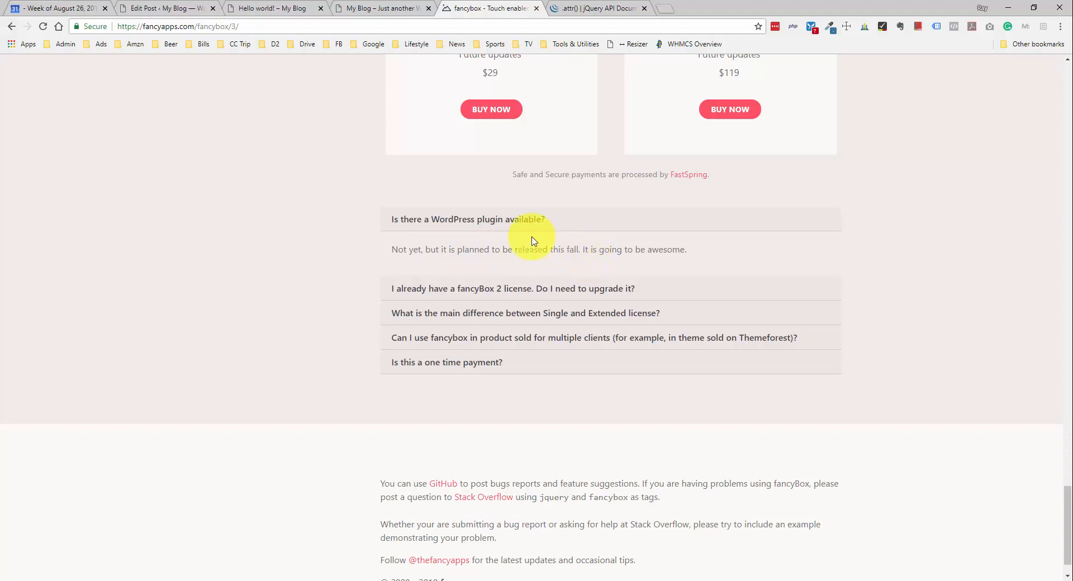
{"action": "scroll", "coordinate": [403, 201], "scroll_direction": "up", "scroll_amount": 20}
{"action": "scroll", "coordinate": [414, 196], "scroll_direction": "up", "scroll_amount": 20}
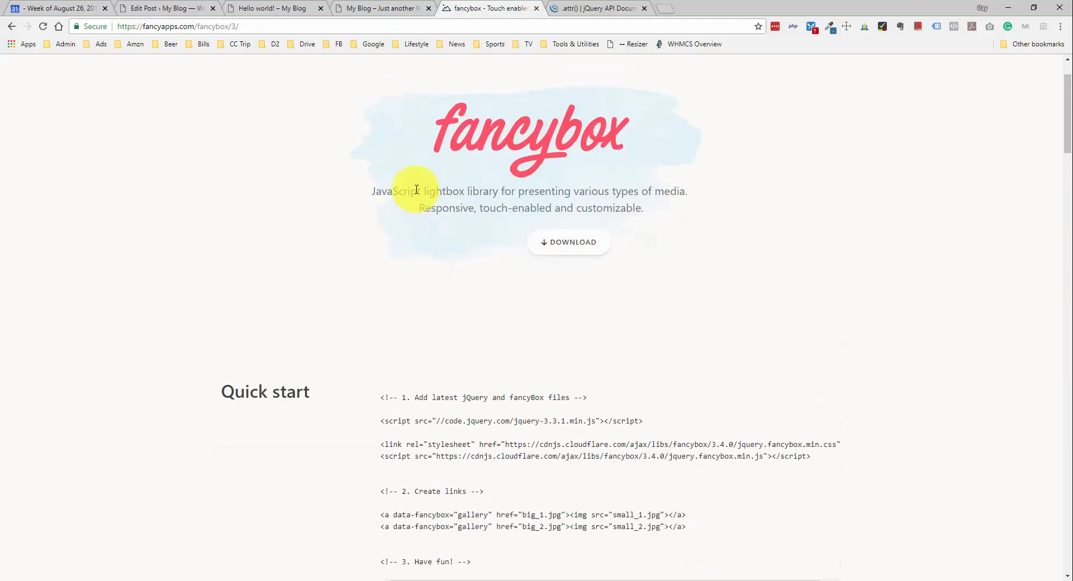
{"action": "scroll", "coordinate": [417, 190], "scroll_direction": "down", "scroll_amount": 4}
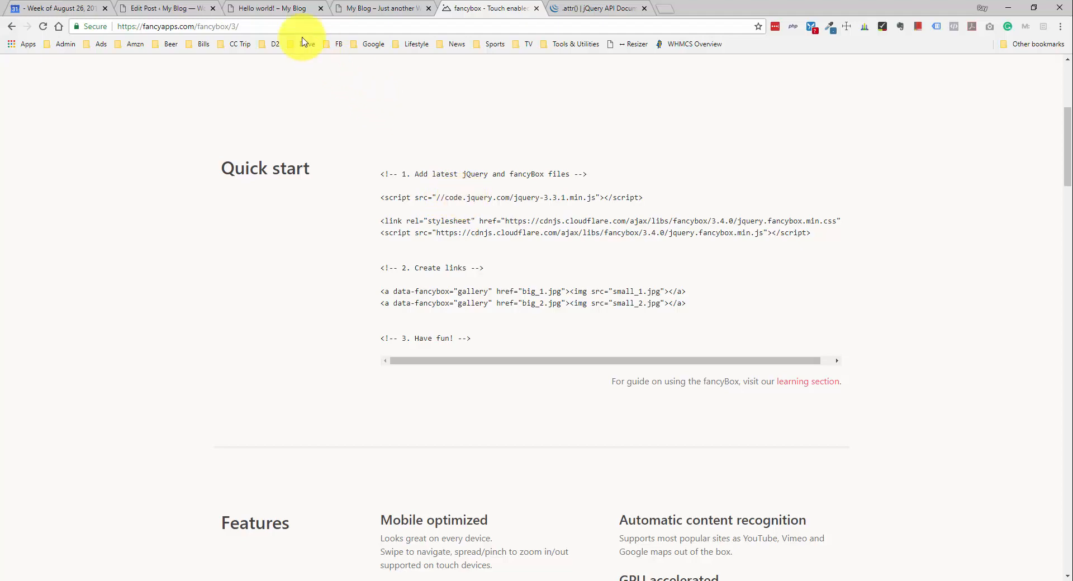
Step: Switch to the WordPress admin, search the plugin directory for "insert headers and footers", and install and activate the Insert Headers and Footers plugin
{"action": "left_click", "coordinate": [262, 9]}
{"action": "left_click", "coordinate": [166, 10]}
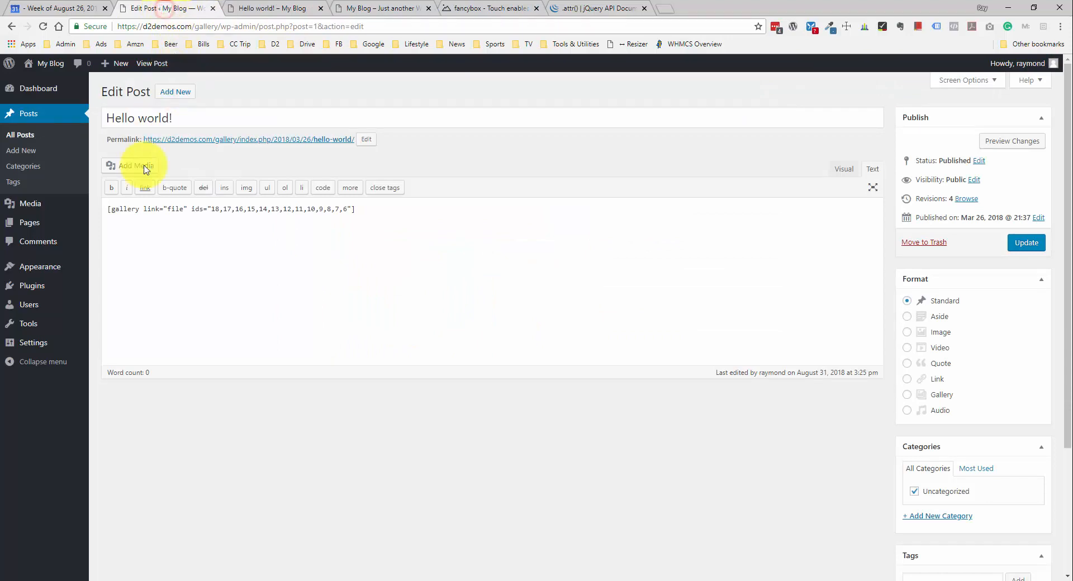
{"action": "mouse_move", "coordinate": [47, 272]}
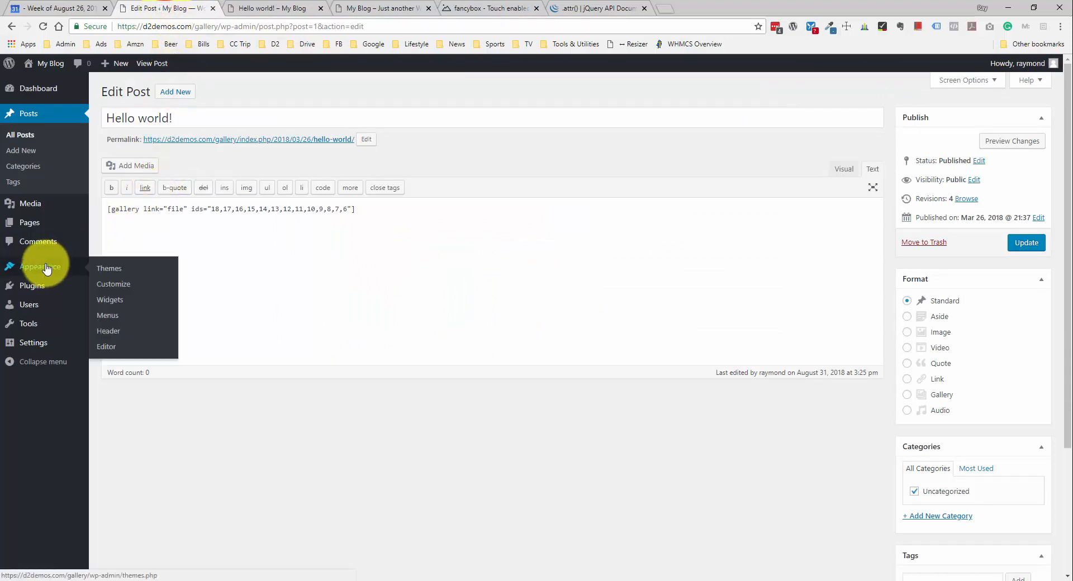
{"action": "left_click", "coordinate": [47, 272]}
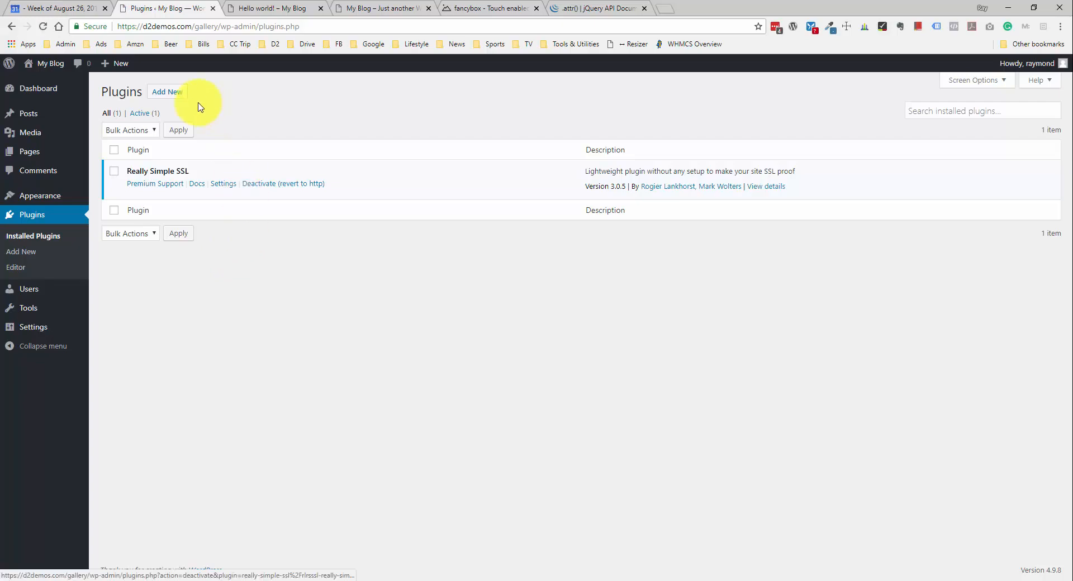
{"action": "left_click", "coordinate": [170, 93]}
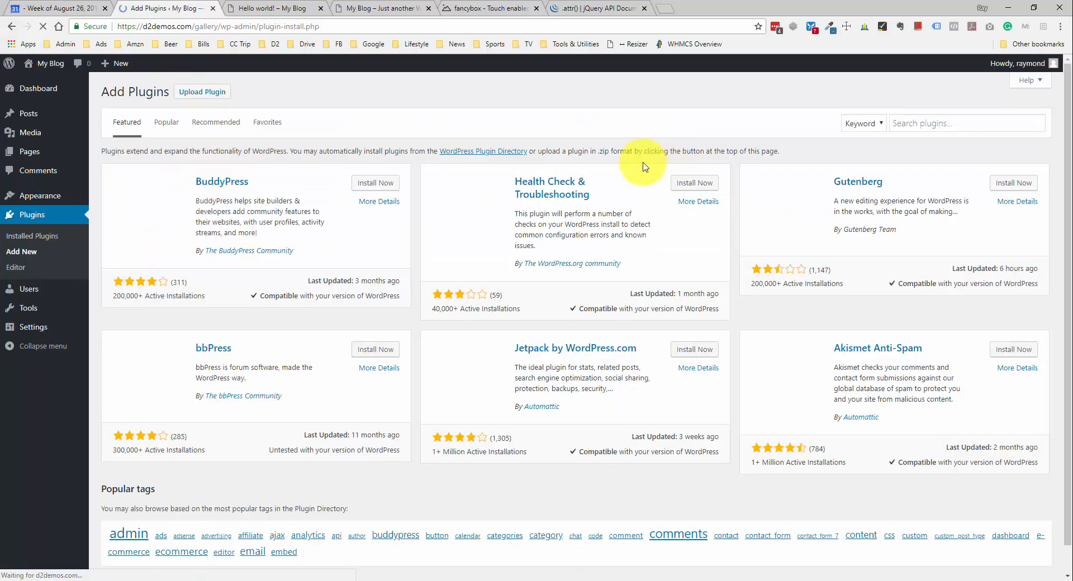
{"action": "left_click", "coordinate": [913, 121]}
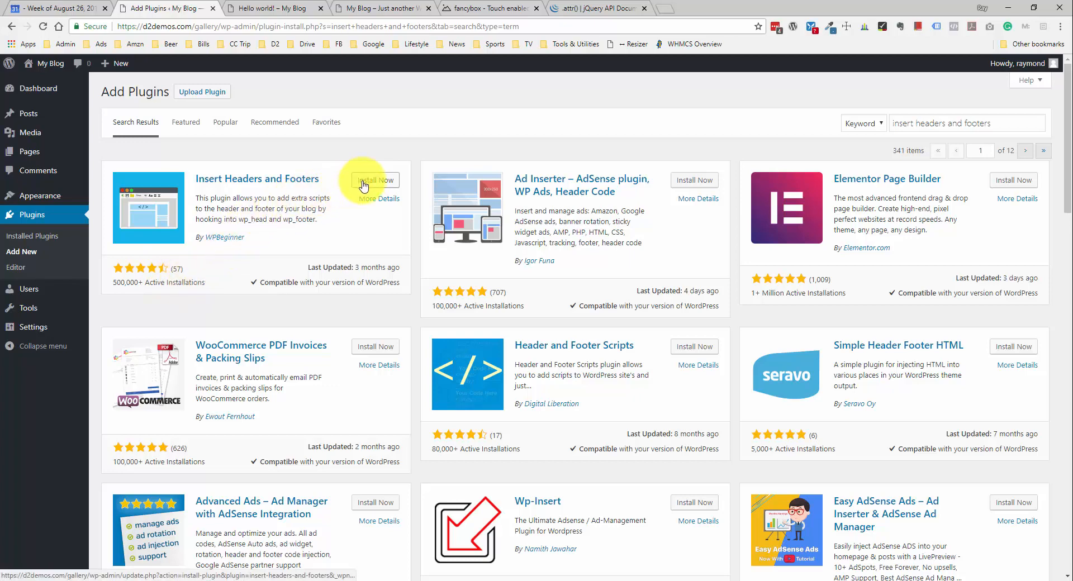
{"action": "left_click", "coordinate": [361, 182]}
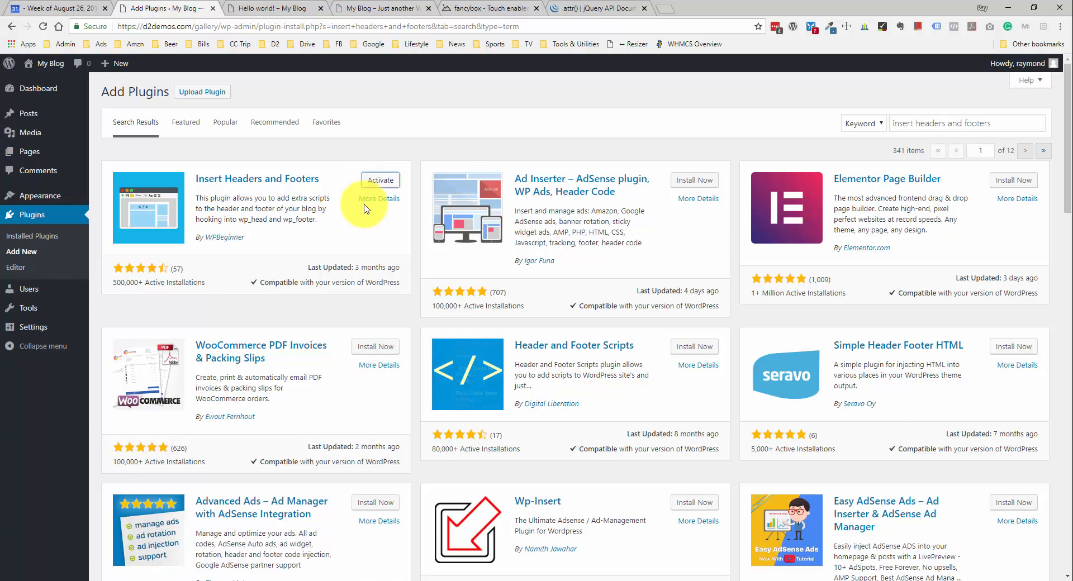
{"action": "left_click", "coordinate": [380, 182]}
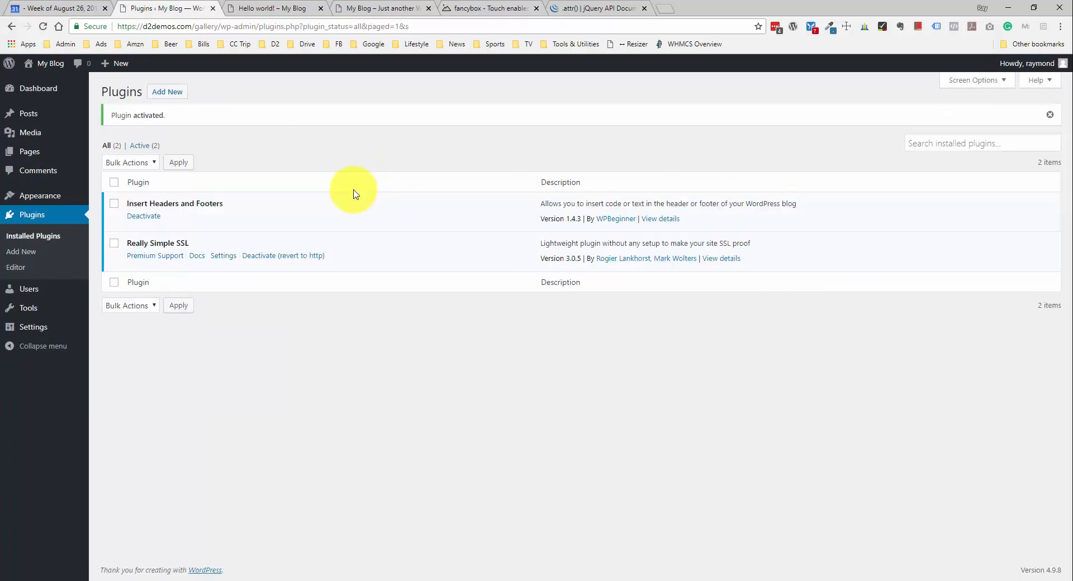
Step: Copy fancyBox's Quick start code for adding the jQuery and fancyBox files into Scripts in Header of the Insert Headers and Footers settings
{"action": "mouse_move", "coordinate": [75, 331]}
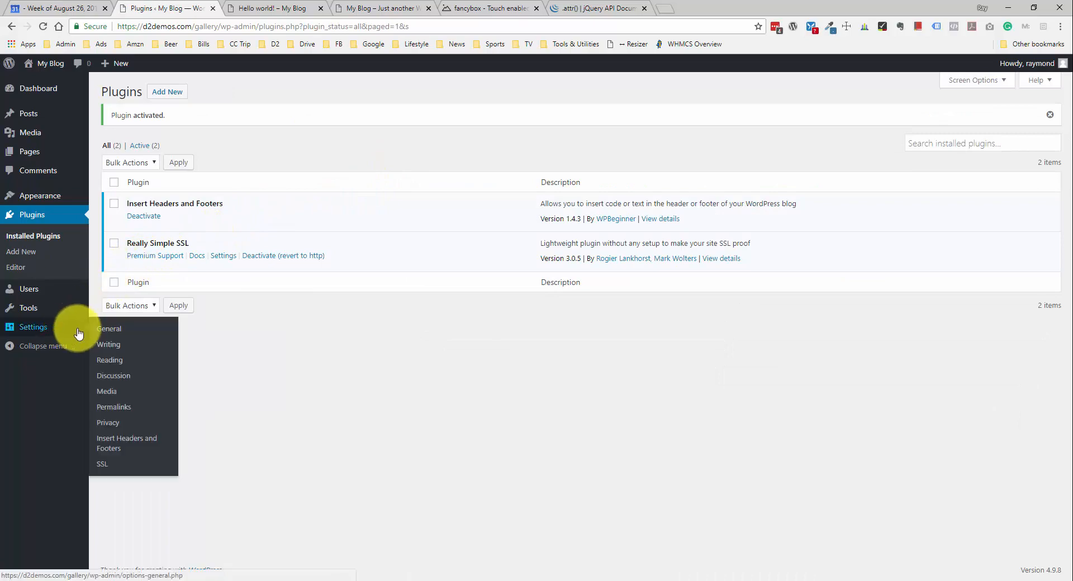
{"action": "left_click", "coordinate": [129, 452]}
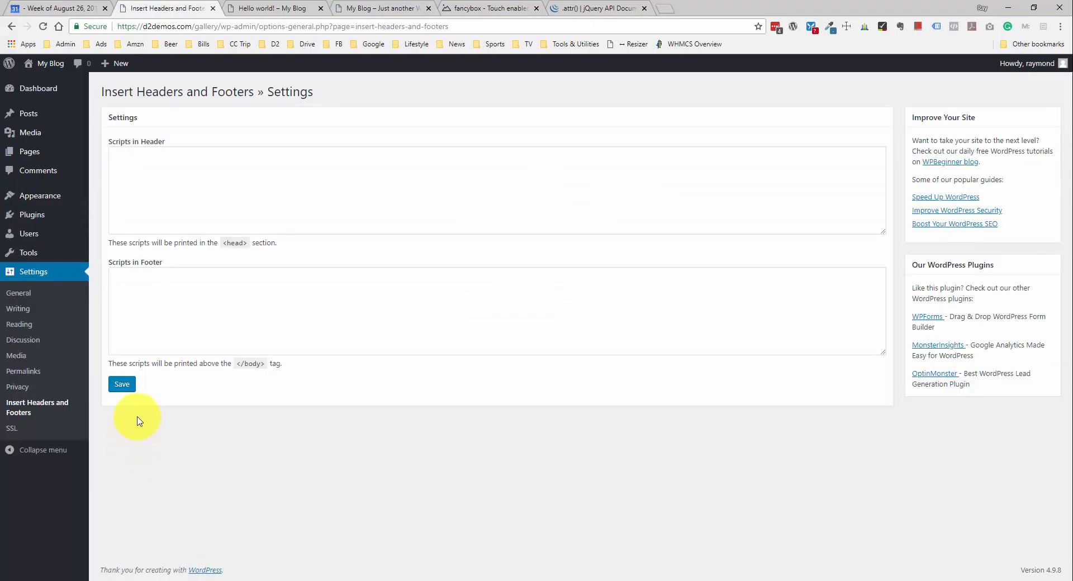
{"action": "left_click", "coordinate": [503, 9]}
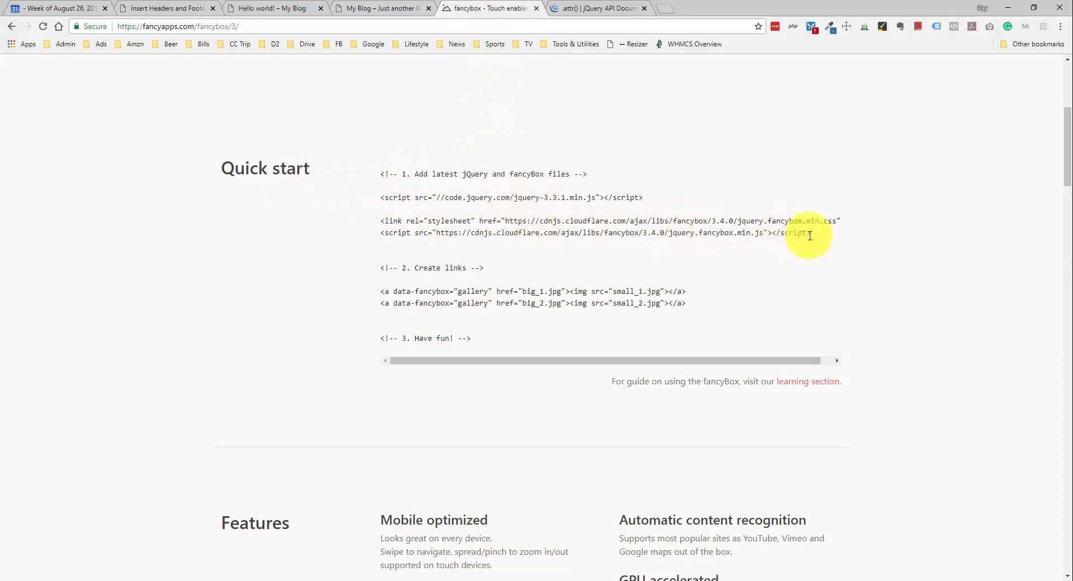
{"action": "left_click_drag", "start_coordinate": [826, 240], "coordinate": [373, 181]}
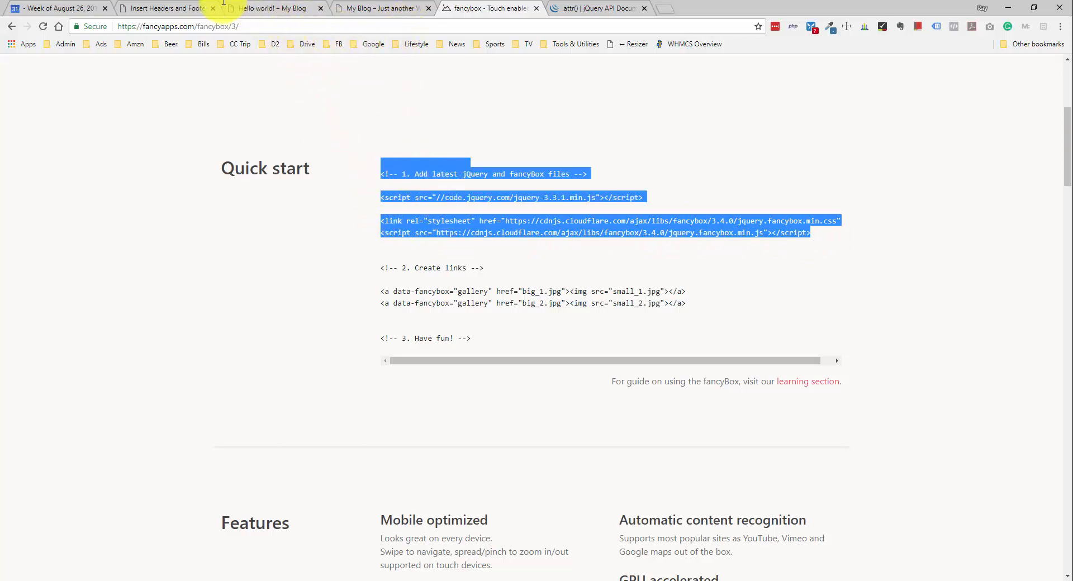
{"action": "left_click", "coordinate": [193, 11]}
{"action": "left_click", "coordinate": [216, 185]}
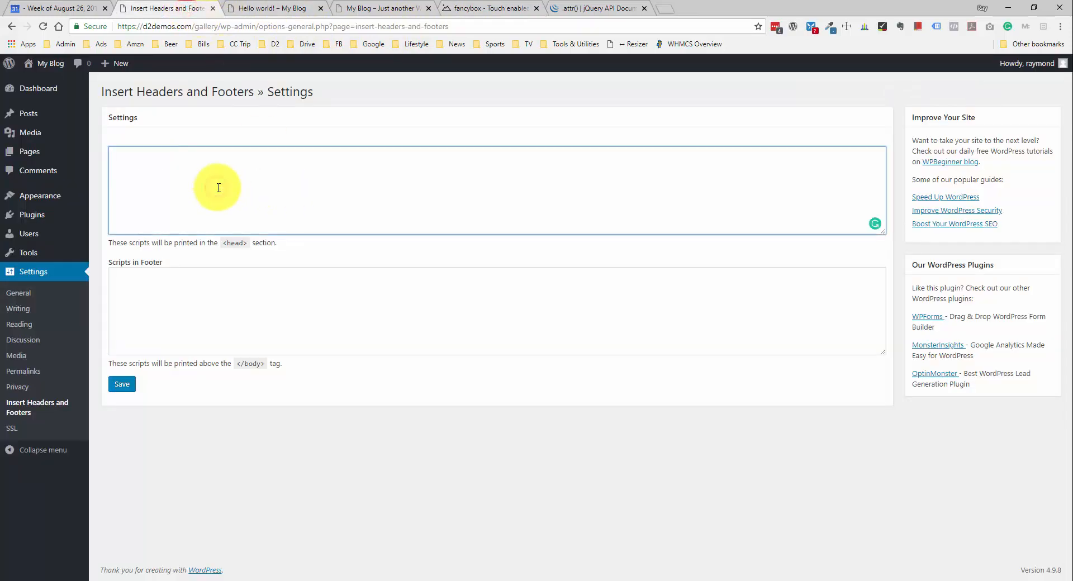
{"action": "type", "text": "<!-- 1. Add latest jQuery and fancyBox files -->  <script src=\"//code.jquery.com/jquery-3.3.1.min.js\"></script>  <link rel=\"stylesheet\" href=\"https://cdnjs.cloudflare.com/ajax/libs/fancybox/3.4.0/jquery.fancybox.min.css\" /> <script src=\"https://cdnjs.cloudflare.com/ajax/libs/fancybox/3.4.0/jquery.fancybox.min.js\"></script>"}
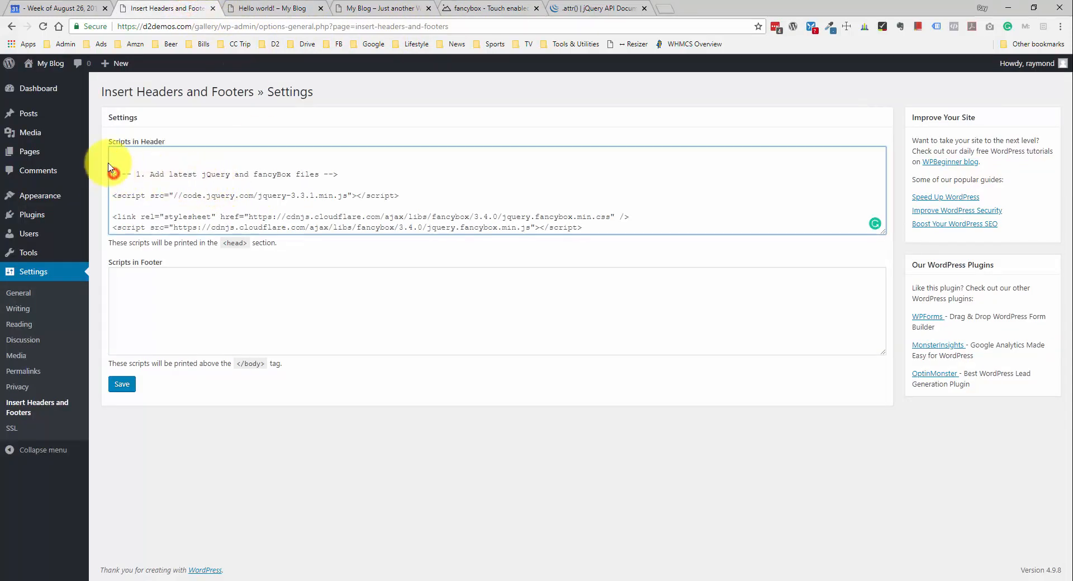
Step: Remove the blank lines above the header code and change its comment text to "fancyBox"
{"action": "left_click_drag", "start_coordinate": [112, 173], "coordinate": [104, 152]}
{"action": "key", "text": "BackSpace"}
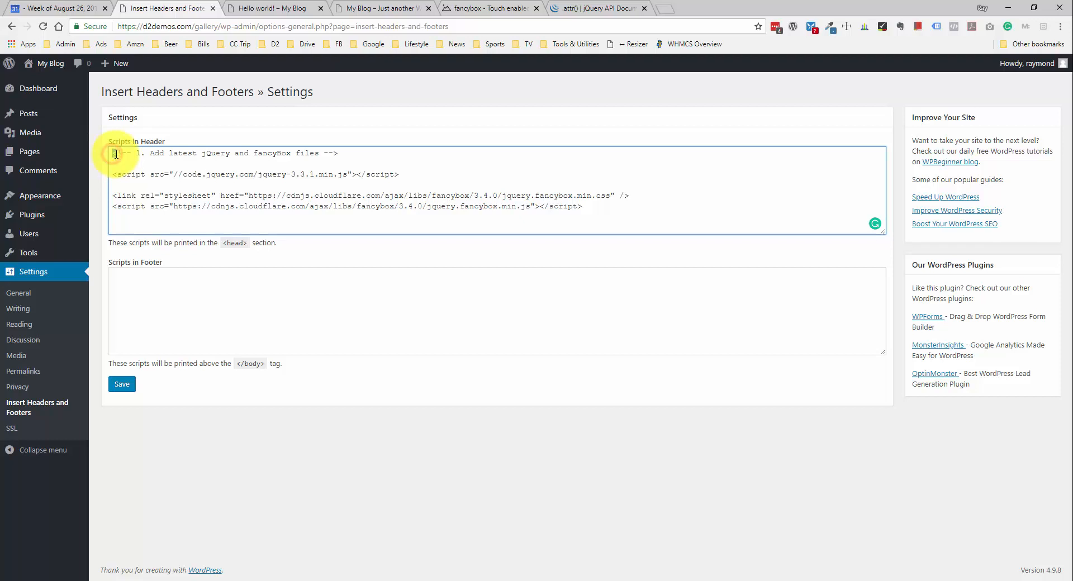
{"action": "left_click_drag", "start_coordinate": [113, 155], "coordinate": [319, 153]}
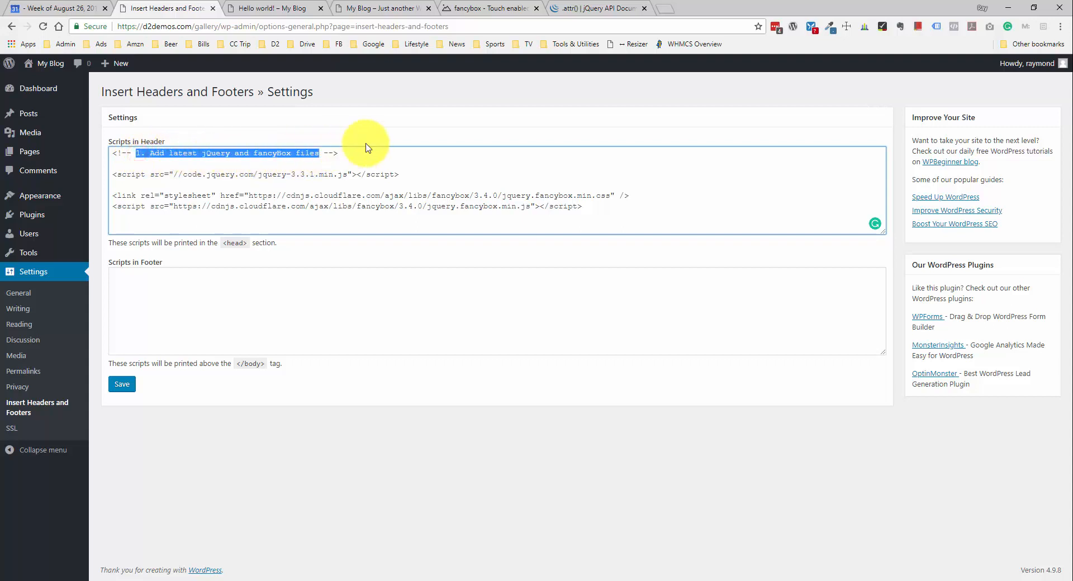
{"action": "type", "text": "fancyBox"}
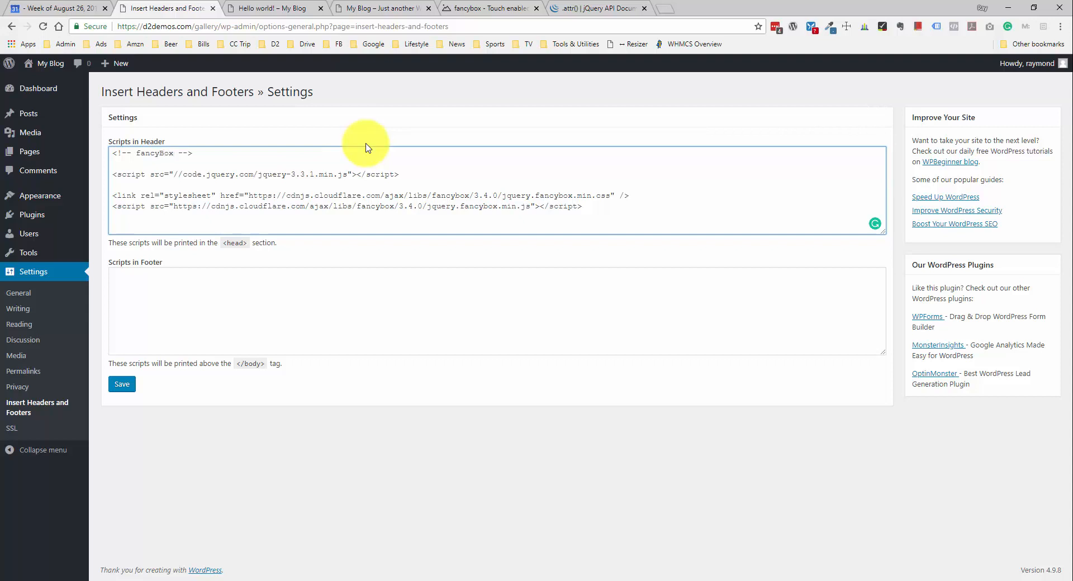
Step: Delete the jquery-3.3.1.min.js script line and the surrounding blank lines from the header code
{"action": "left_click", "coordinate": [124, 163]}
{"action": "left_click_drag", "start_coordinate": [422, 172], "coordinate": [359, 166]}
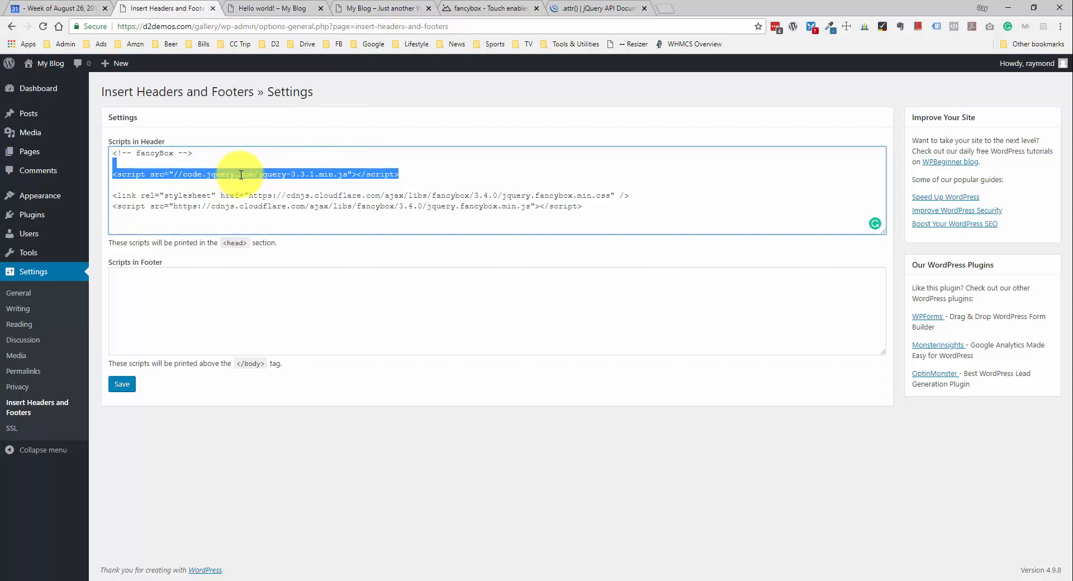
{"action": "key", "text": "Delete"}
{"action": "key", "text": "Delete"}
{"action": "key", "text": "Delete"}
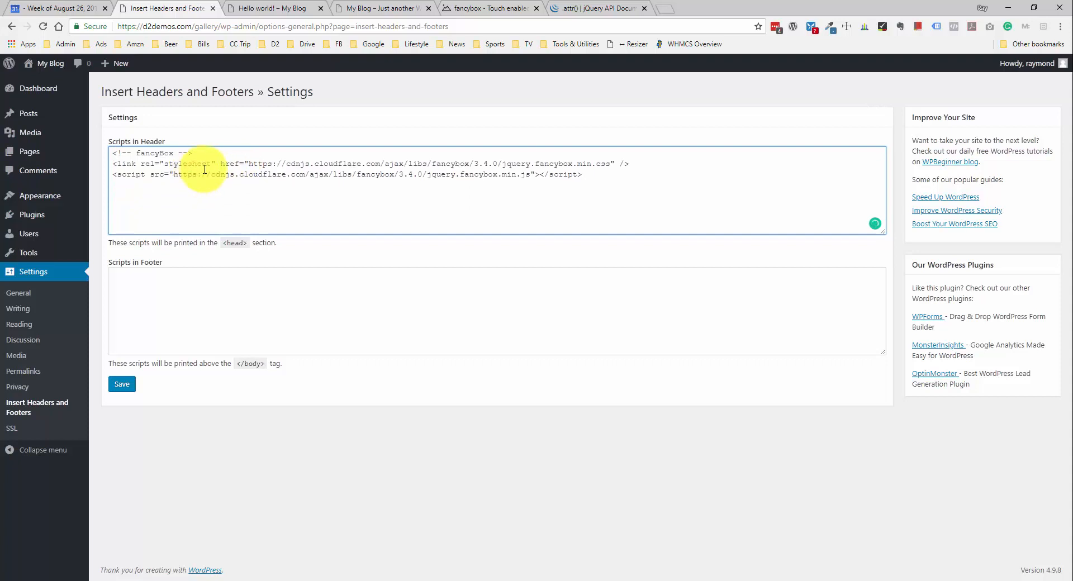
Step: Review the CSS and JS file references in the header code and the data-fancybox="gallery" attribute in fancyBox's Create links sample
{"action": "double_click", "coordinate": [311, 165]}
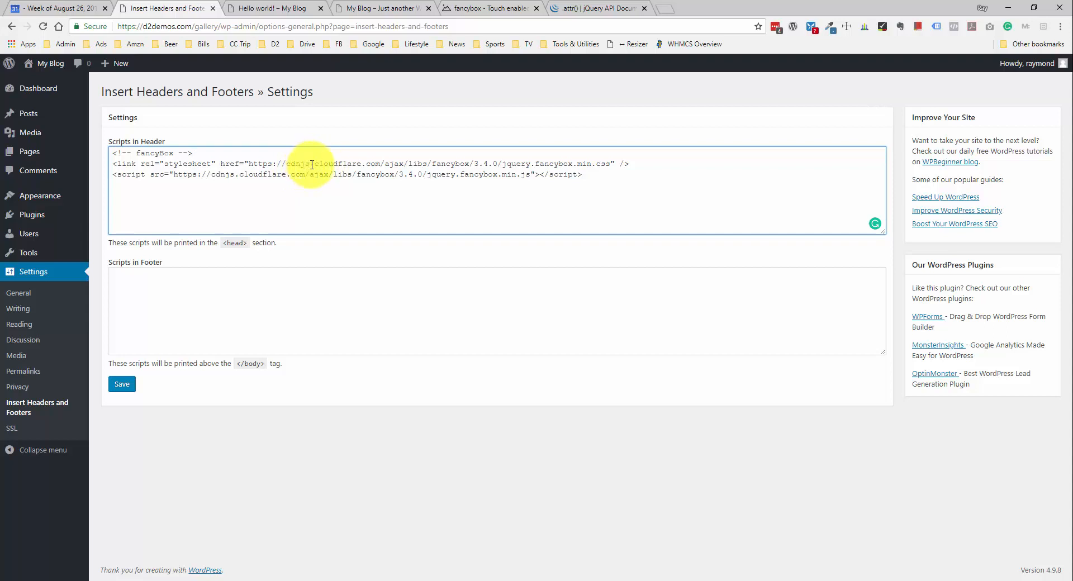
{"action": "left_click_drag", "start_coordinate": [592, 166], "coordinate": [618, 163]}
{"action": "left_click_drag", "start_coordinate": [517, 175], "coordinate": [530, 175]}
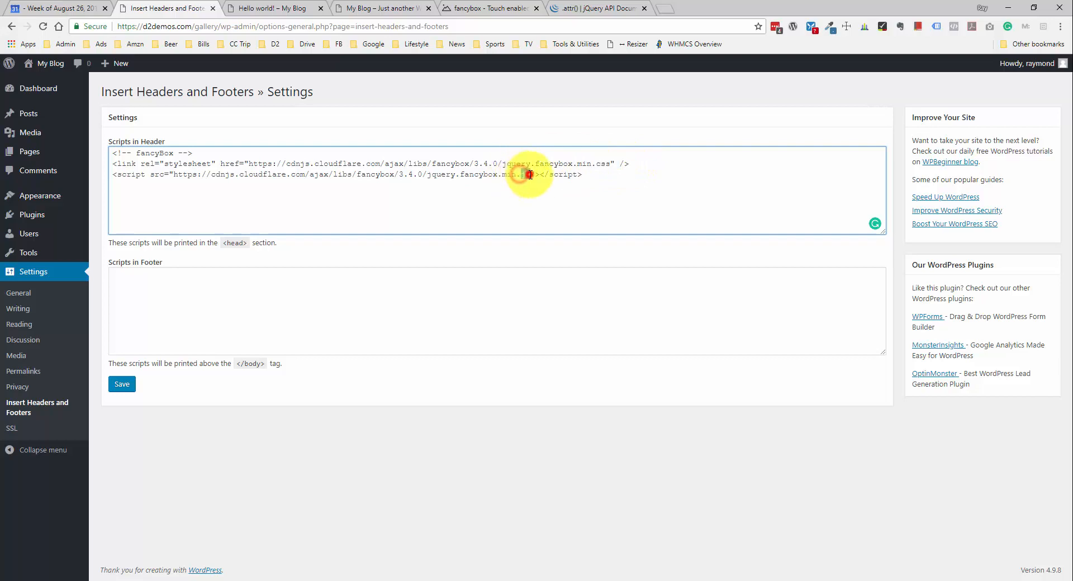
{"action": "left_click", "coordinate": [529, 175]}
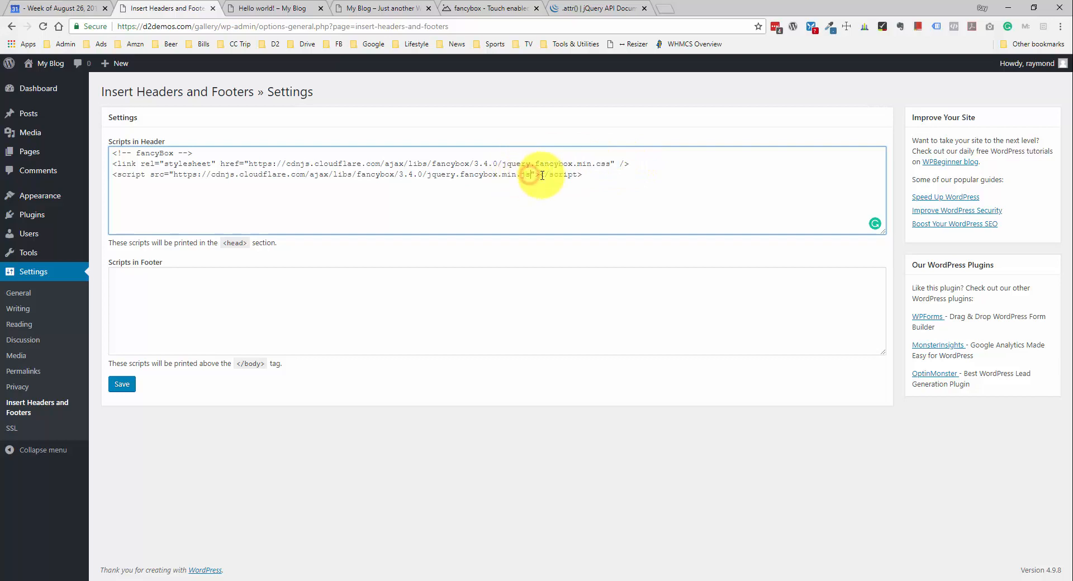
{"action": "left_click", "coordinate": [464, 15]}
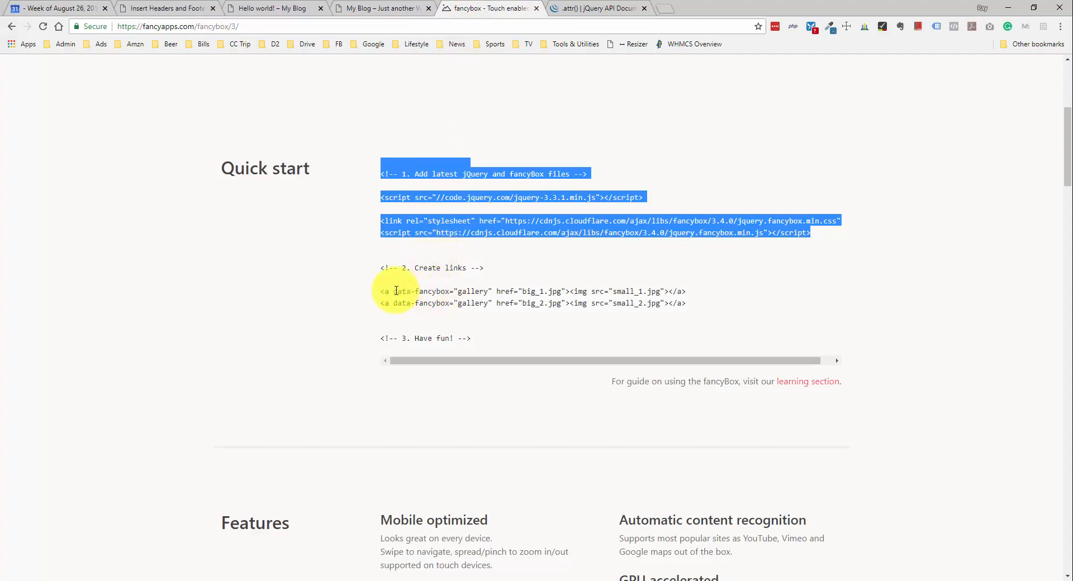
{"action": "left_click_drag", "start_coordinate": [395, 291], "coordinate": [493, 292]}
{"action": "left_click", "coordinate": [493, 293]}
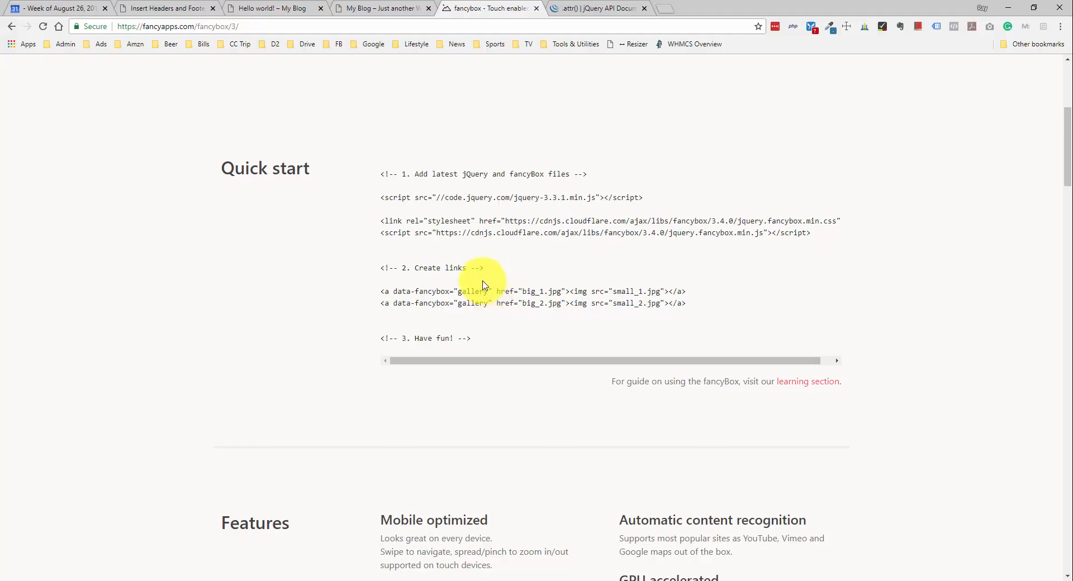
Step: Try fancyBox's image demo by viewing the first two pictures in the lightbox, close it and switch to the published "Hello world!" post
{"action": "scroll", "coordinate": [488, 289], "scroll_direction": "down", "scroll_amount": 9}
{"action": "scroll", "coordinate": [489, 280], "scroll_direction": "down", "scroll_amount": 3}
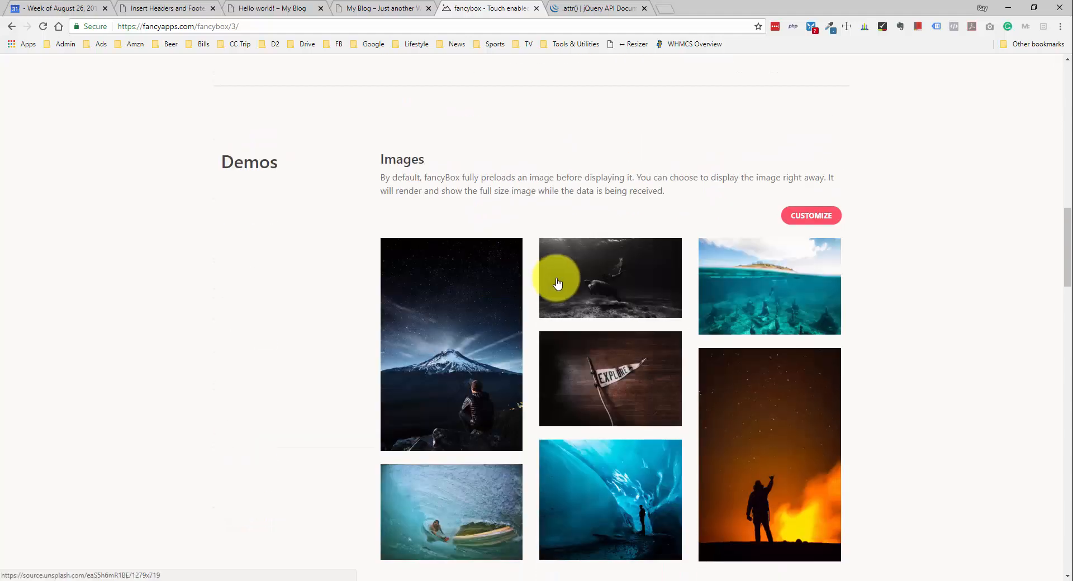
{"action": "scroll", "coordinate": [512, 282], "scroll_direction": "down", "scroll_amount": 1}
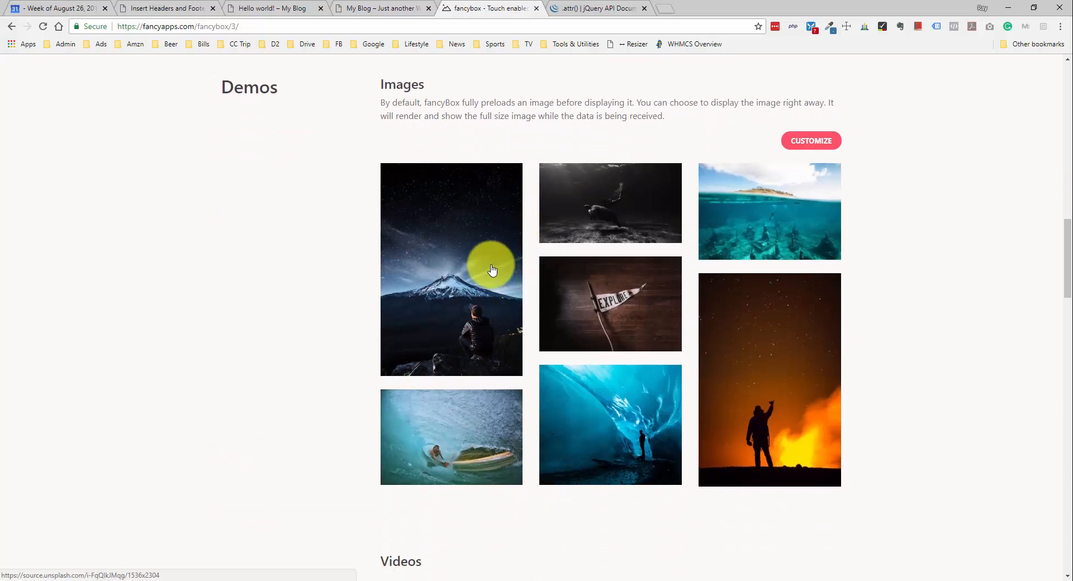
{"action": "left_click", "coordinate": [497, 273]}
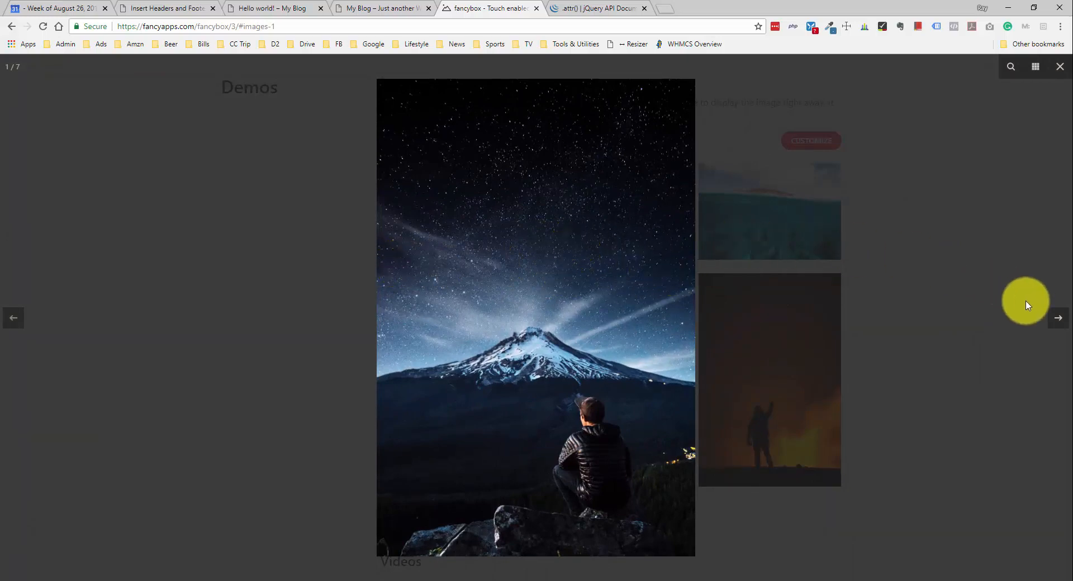
{"action": "left_click", "coordinate": [1058, 318]}
{"action": "left_click", "coordinate": [988, 272]}
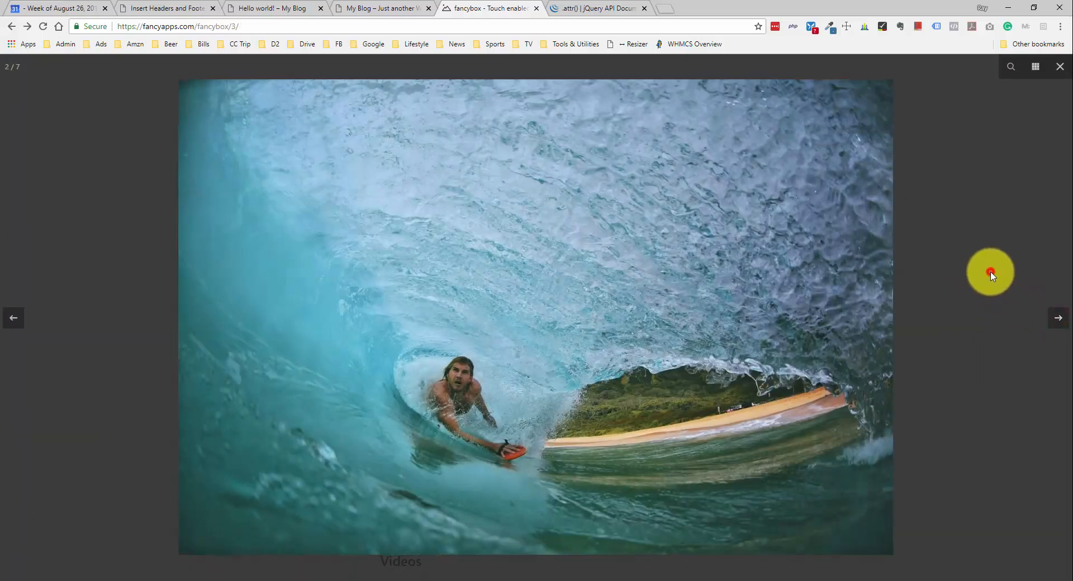
{"action": "scroll", "coordinate": [681, 400], "scroll_direction": "up", "scroll_amount": 8}
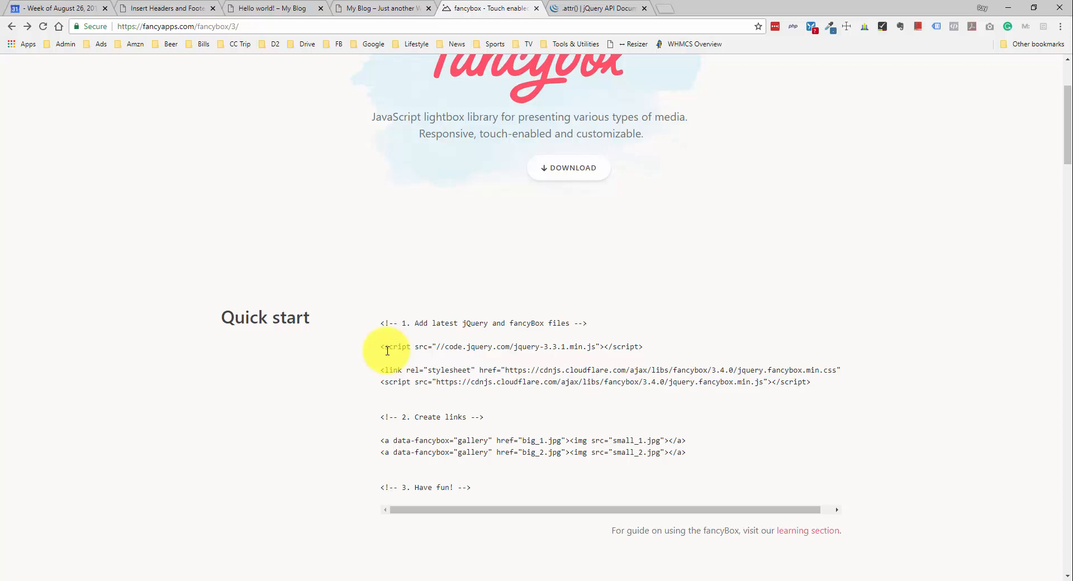
{"action": "left_click", "coordinate": [279, 16]}
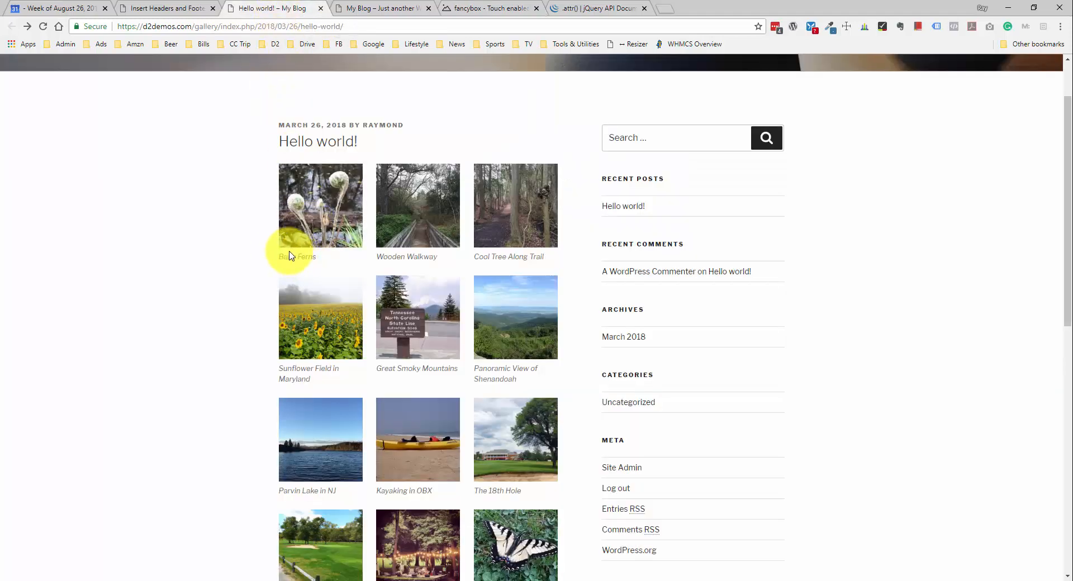
Step: Inspect the Baby Ferns thumbnail's markup, examining the entry-content div, the gallery container's classes and the link around the image
{"action": "right_click", "coordinate": [315, 222]}
{"action": "left_click", "coordinate": [373, 415]}
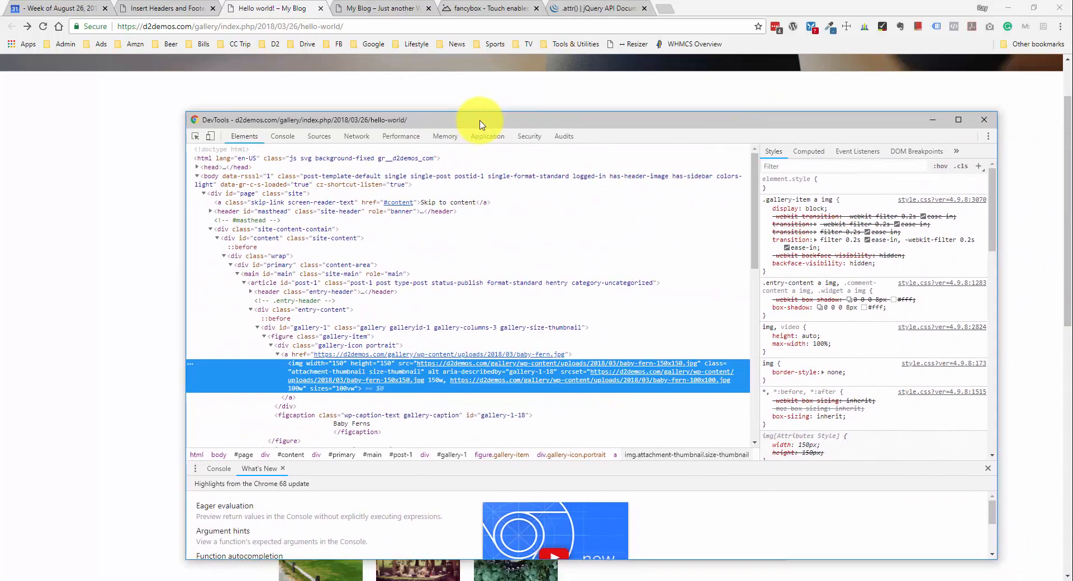
{"action": "left_click_drag", "start_coordinate": [480, 124], "coordinate": [632, 270]}
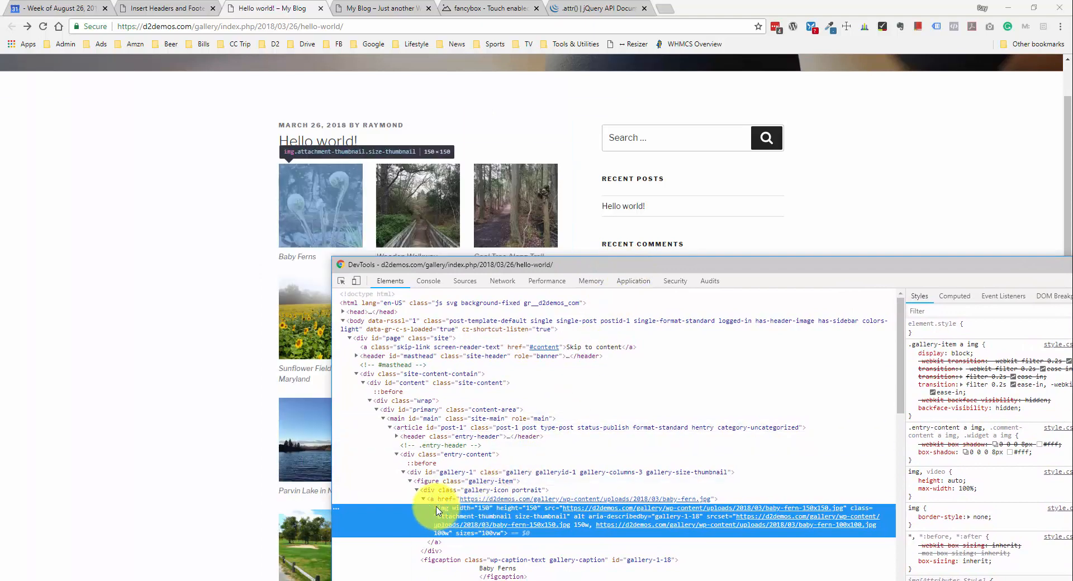
{"action": "left_click", "coordinate": [433, 455]}
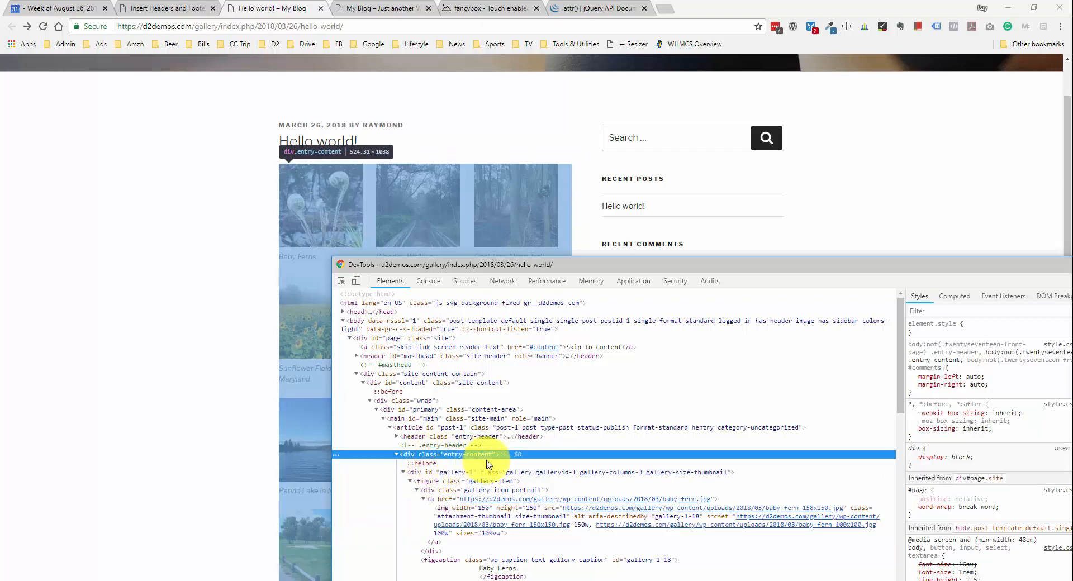
{"action": "left_click", "coordinate": [453, 473]}
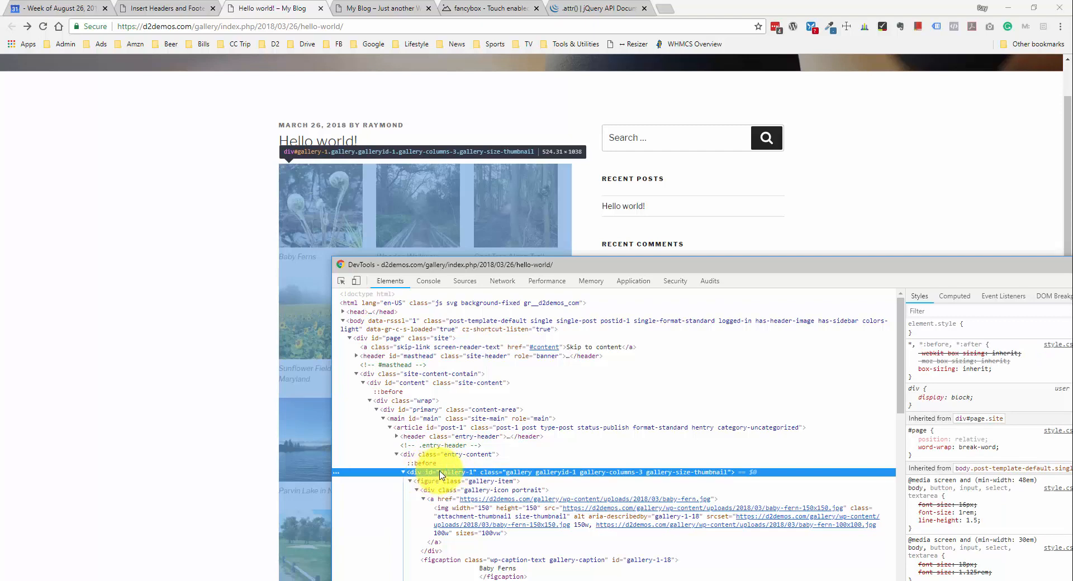
{"action": "left_click", "coordinate": [515, 474]}
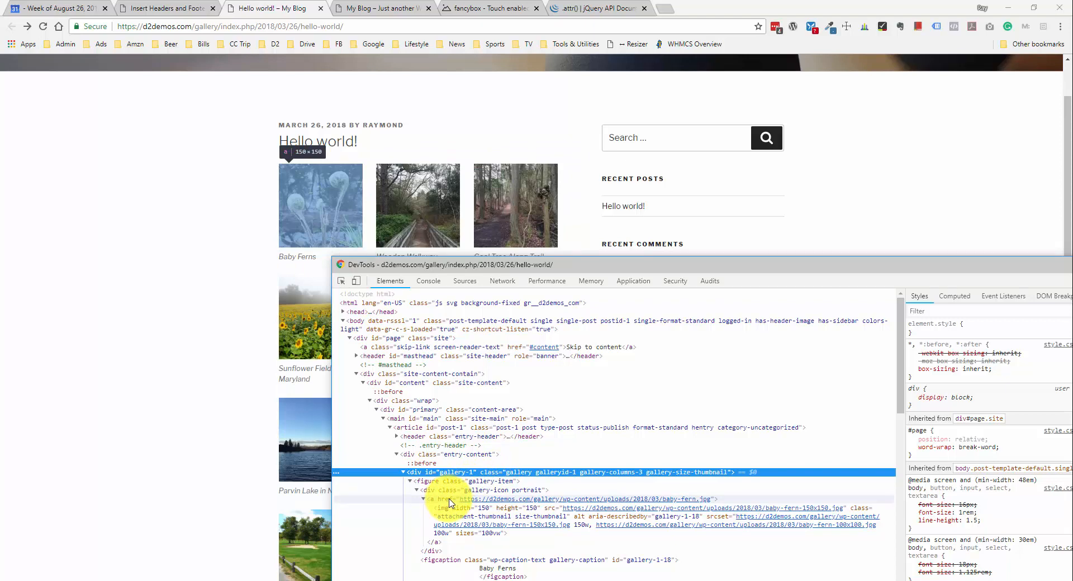
{"action": "left_click_drag", "start_coordinate": [702, 263], "coordinate": [470, 234]}
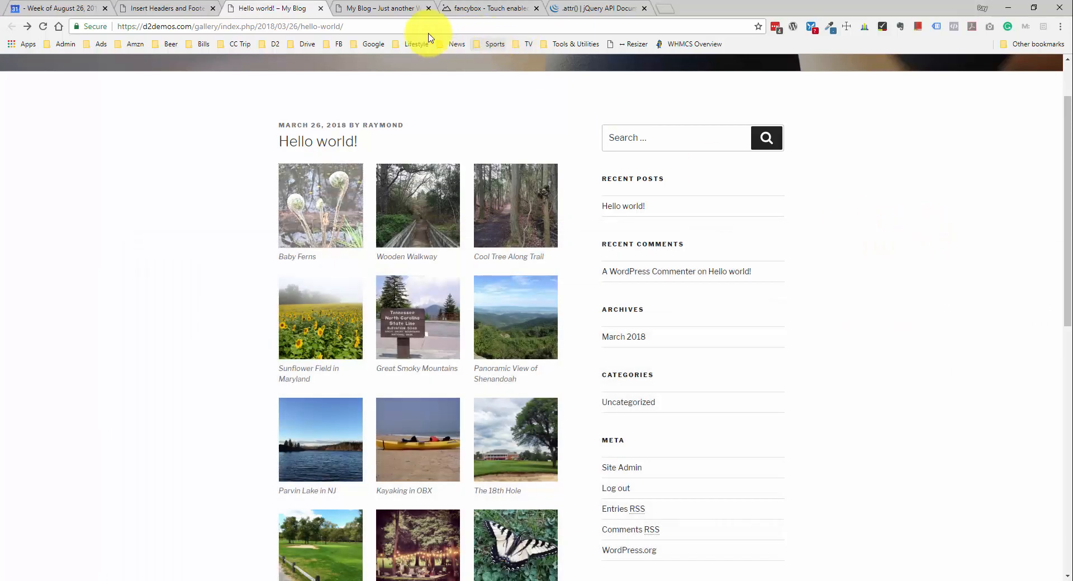
Step: Add a text/javascript block to the footer scripts that runs $(".gallery a").fancybox().attr('data-fancybox', 'gallery'); inside jQuery(document).ready(function($) {...});
{"action": "left_click", "coordinate": [187, 10]}
{"action": "left_click", "coordinate": [238, 328]}
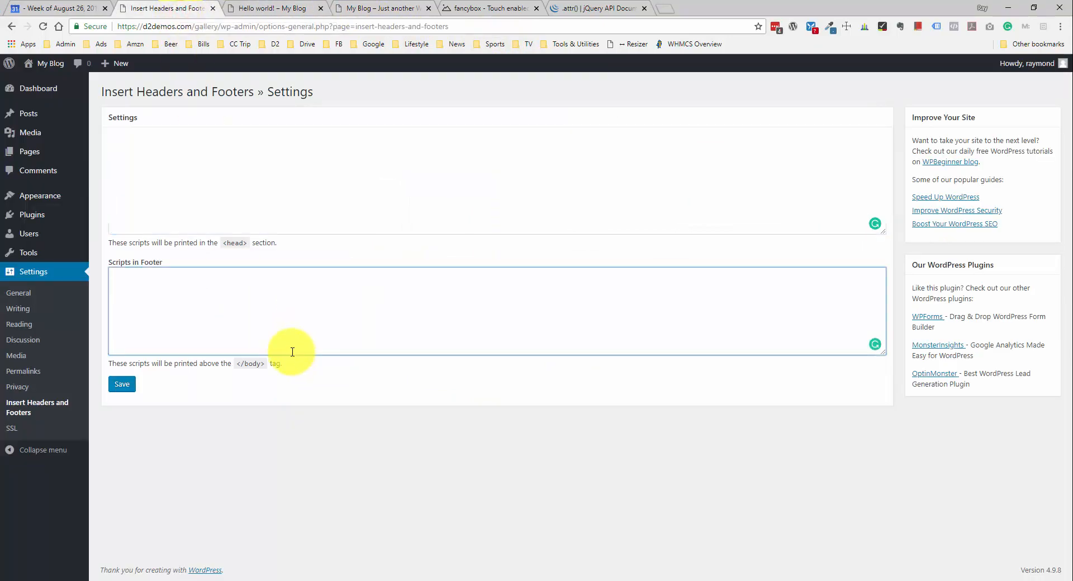
{"action": "left_click", "coordinate": [480, 311]}
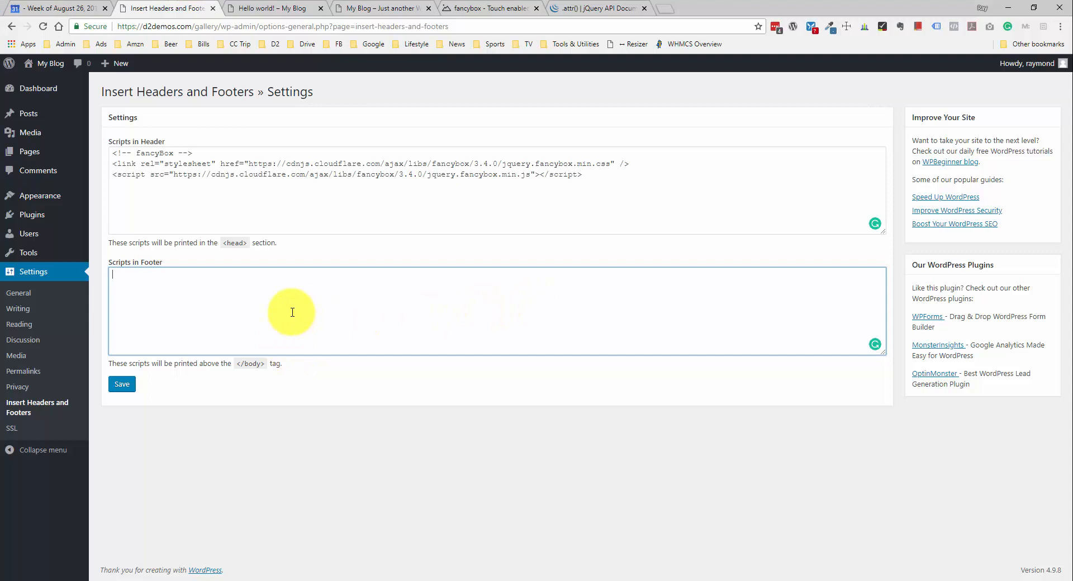
{"action": "type", "text": "<script type=\"text/javascript\"> jQuery(document).ready(function($) { \t$(\".gallery a\").fancybox().attr('data-fancybox', 'gallery'); }); </script>"}
Step: Review the footer code's opening script tag and the jQuery document-ready wrapper with its closing brackets
{"action": "left_click_drag", "start_coordinate": [112, 273], "coordinate": [264, 273]}
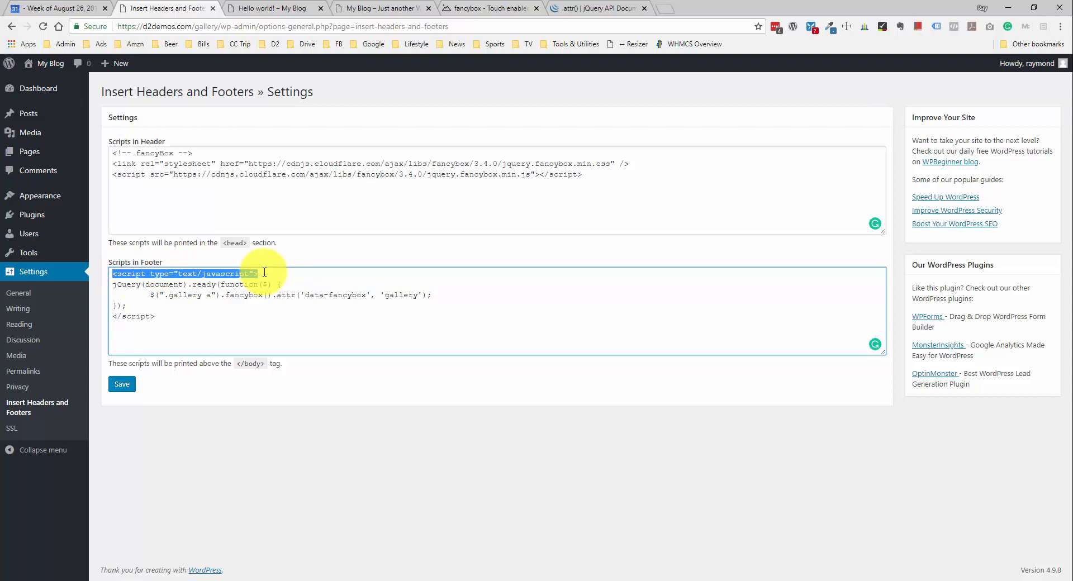
{"action": "left_click", "coordinate": [264, 272]}
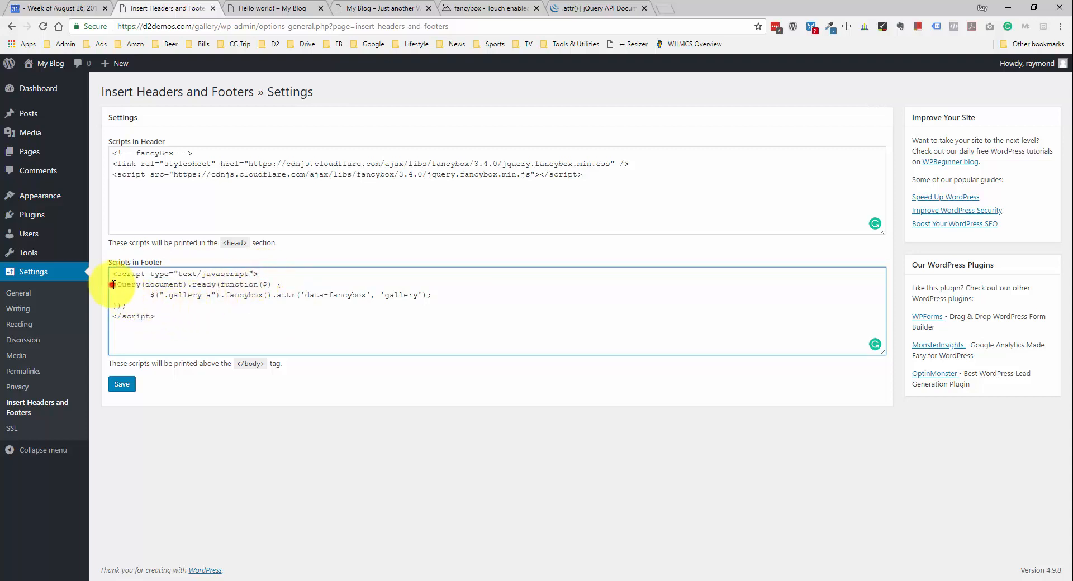
{"action": "left_click_drag", "start_coordinate": [112, 284], "coordinate": [274, 284]}
{"action": "left_click", "coordinate": [288, 284]}
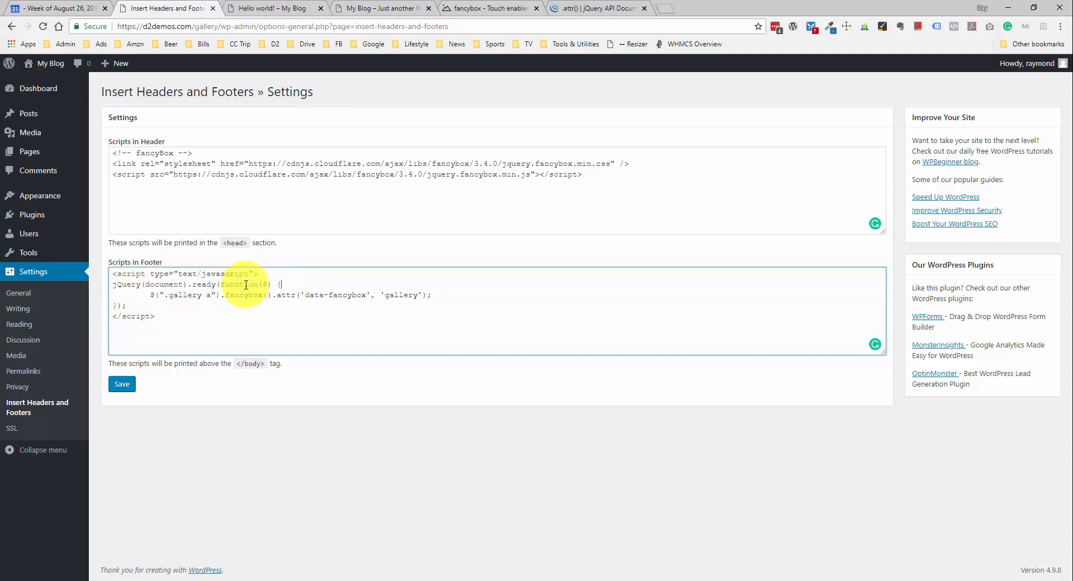
{"action": "left_click", "coordinate": [115, 305]}
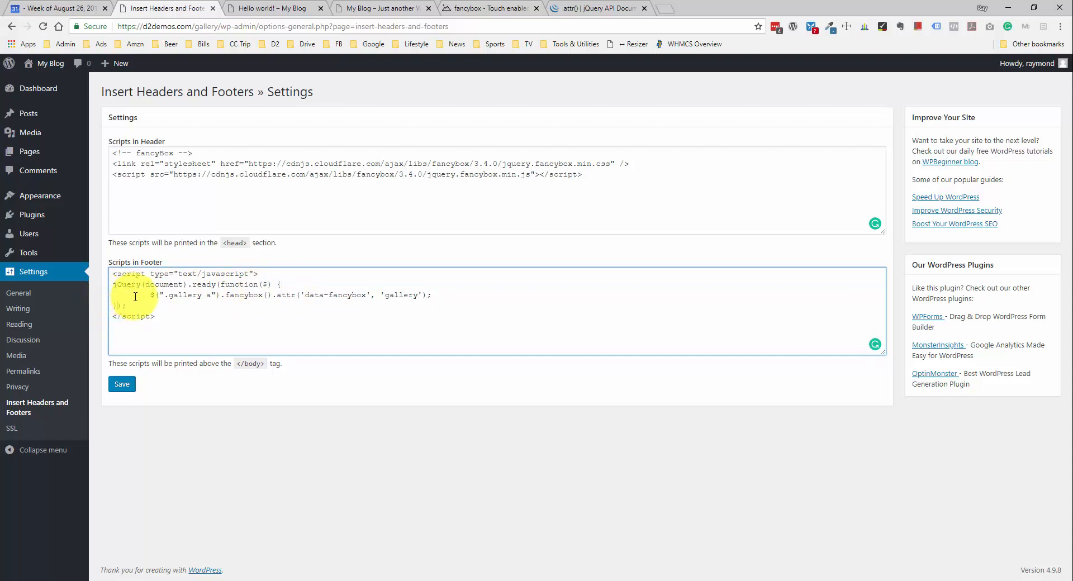
Step: Review the footer code's ".gallery a" selector, the fancybox() call and the attr() arguments 'data-fancybox' and 'gallery'
{"action": "left_click_drag", "start_coordinate": [164, 294], "coordinate": [204, 294]}
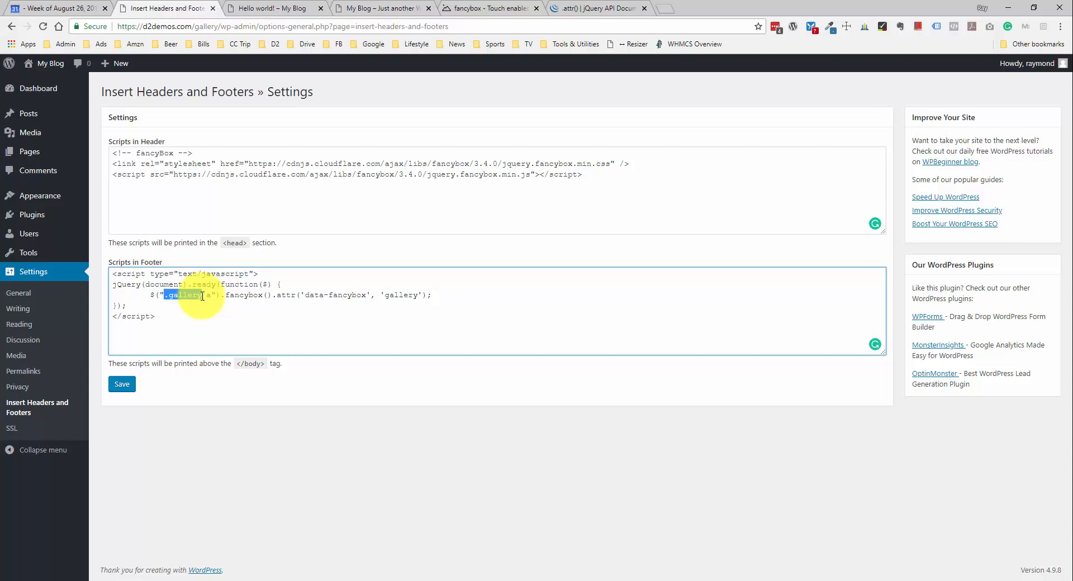
{"action": "left_click", "coordinate": [208, 295]}
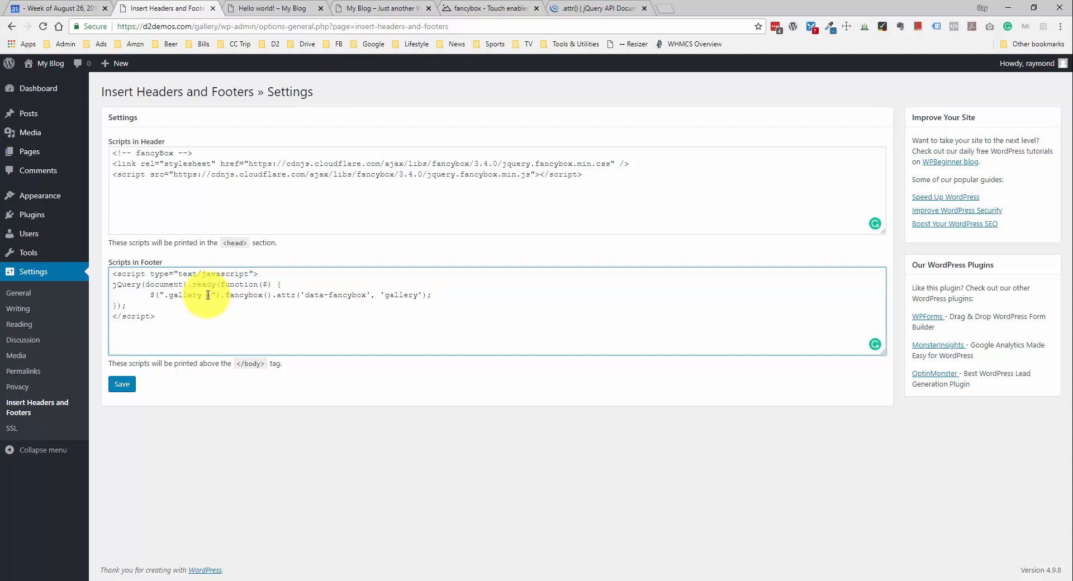
{"action": "double_click", "coordinate": [210, 295]}
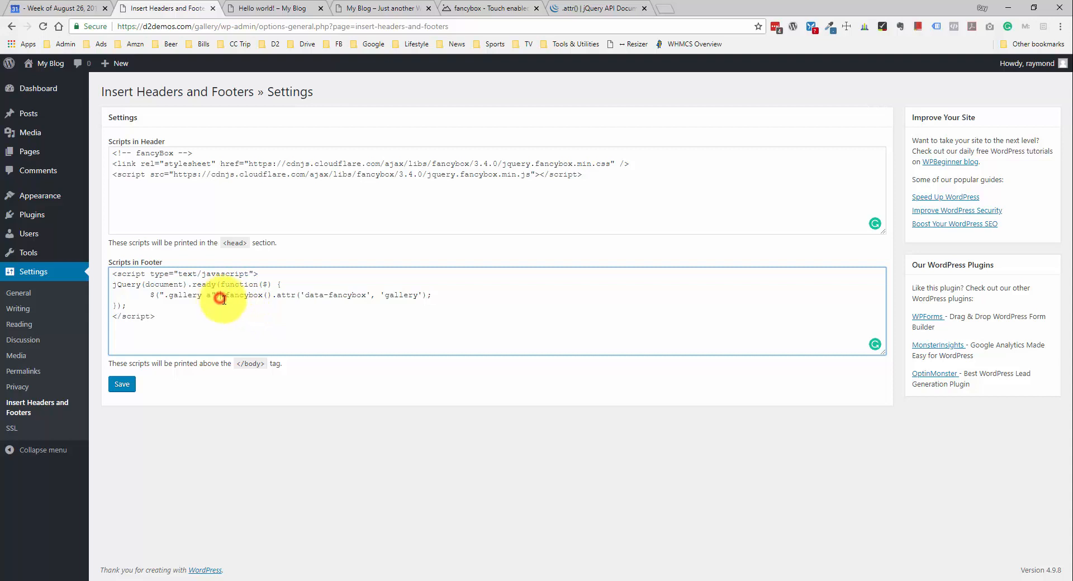
{"action": "left_click_drag", "start_coordinate": [221, 295], "coordinate": [273, 295]}
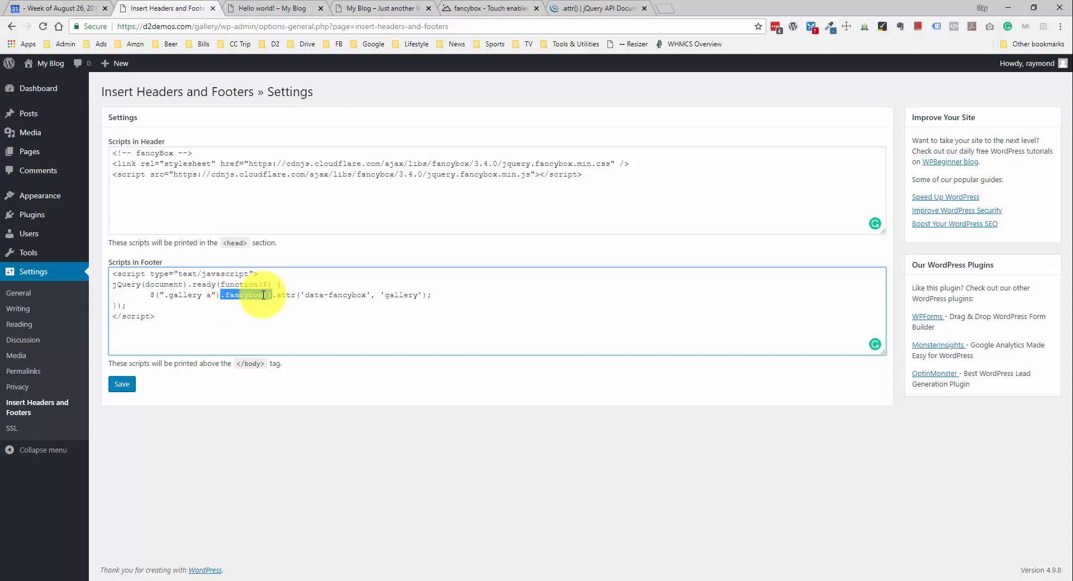
{"action": "left_click", "coordinate": [265, 295]}
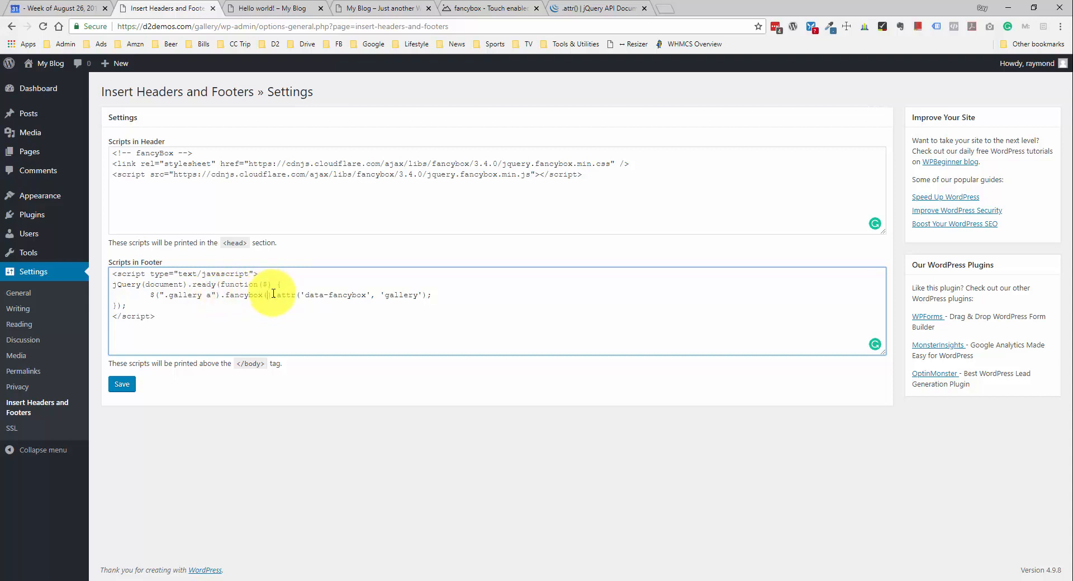
{"action": "double_click", "coordinate": [284, 294]}
{"action": "left_click", "coordinate": [301, 295]}
{"action": "left_click_drag", "start_coordinate": [301, 295], "coordinate": [416, 296]}
{"action": "left_click", "coordinate": [371, 295]}
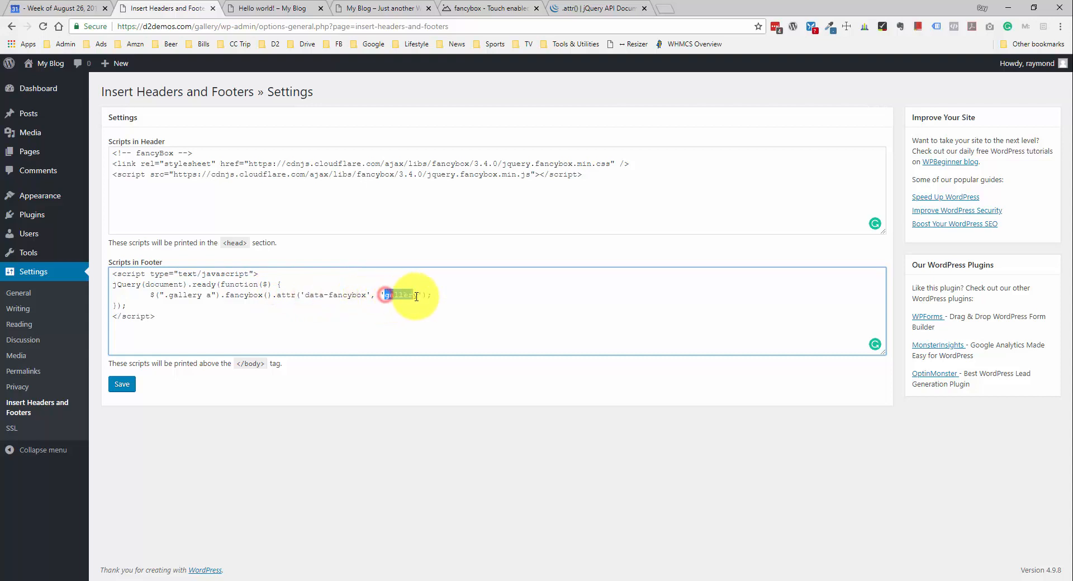
{"action": "left_click", "coordinate": [414, 296]}
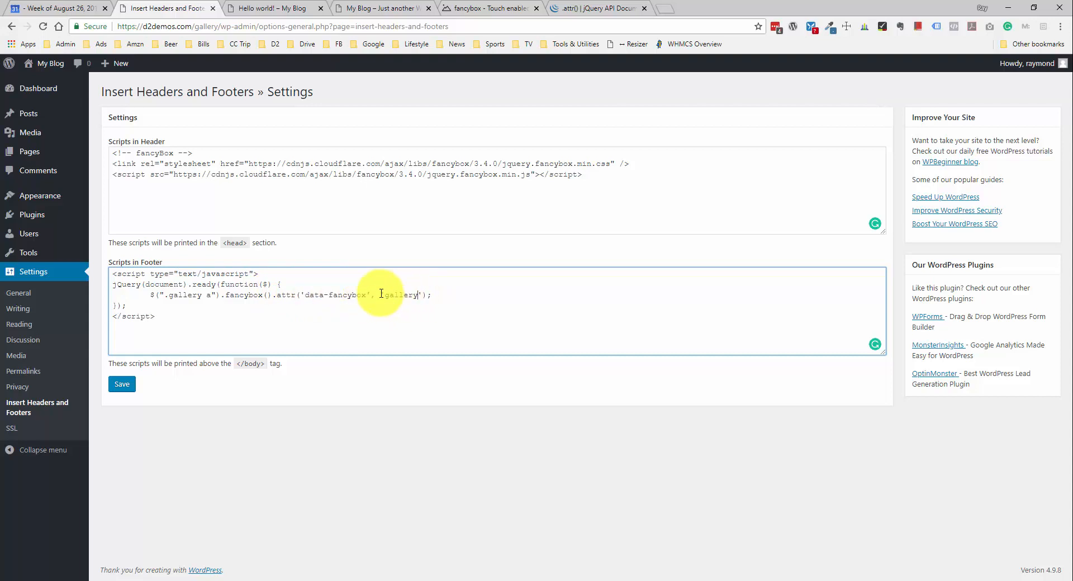
Step: Save the header and footer scripts and reload the published "Hello world!" post
{"action": "left_click", "coordinate": [122, 384]}
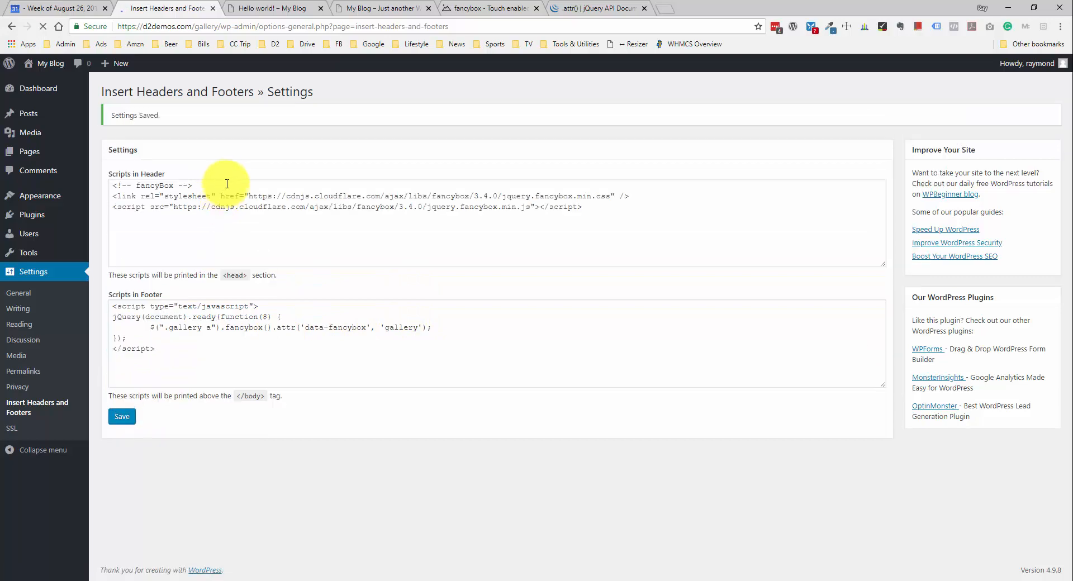
{"action": "left_click", "coordinate": [261, 10]}
{"action": "right_click", "coordinate": [241, 211]}
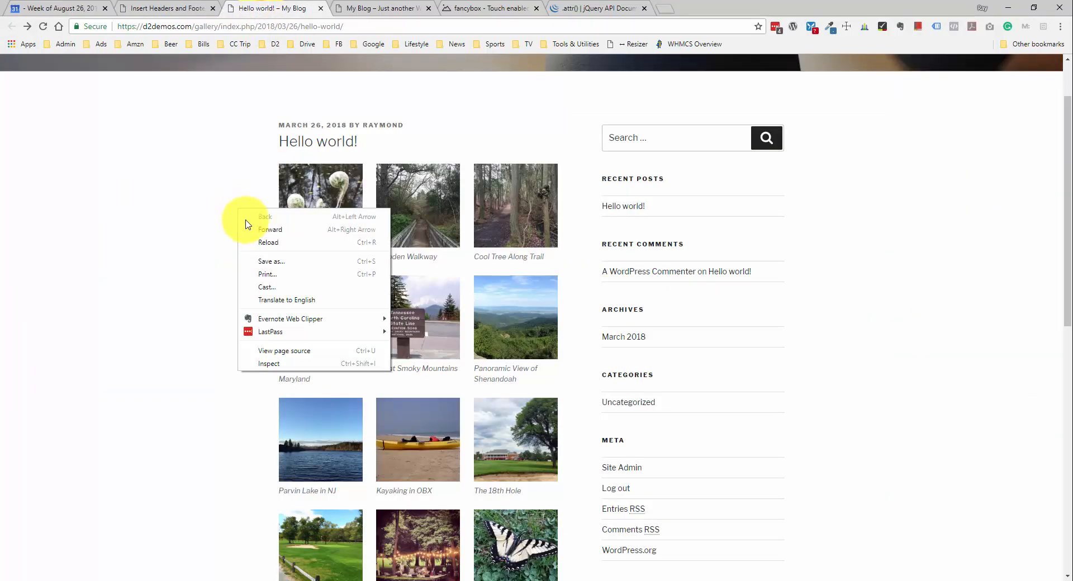
{"action": "left_click", "coordinate": [262, 241]}
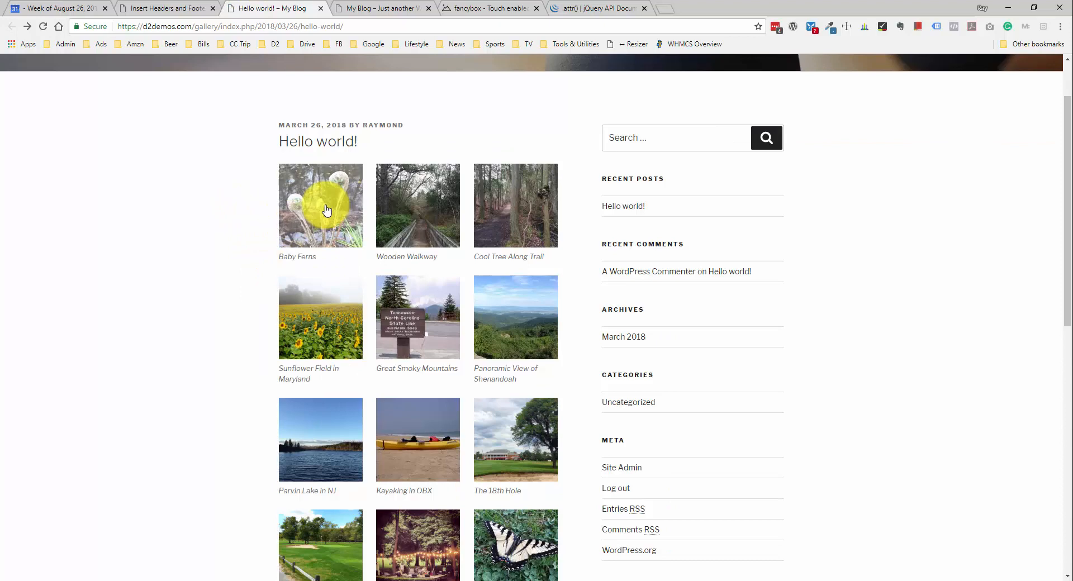
Step: Test the gallery's lightbox by opening and closing the Baby Ferns and Sunflower Field in Maryland pictures
{"action": "left_click", "coordinate": [325, 207]}
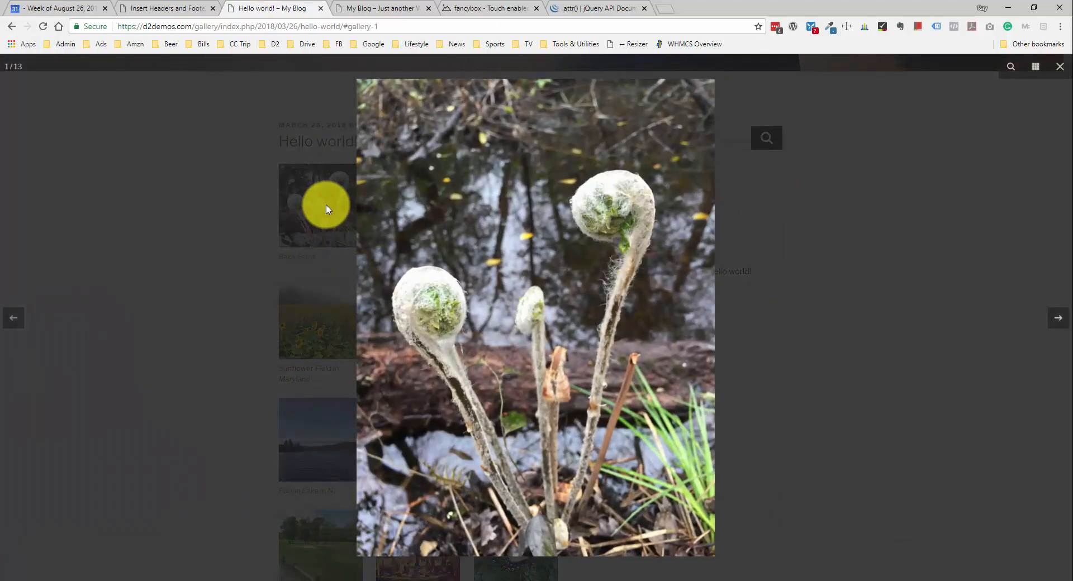
{"action": "left_click", "coordinate": [312, 211]}
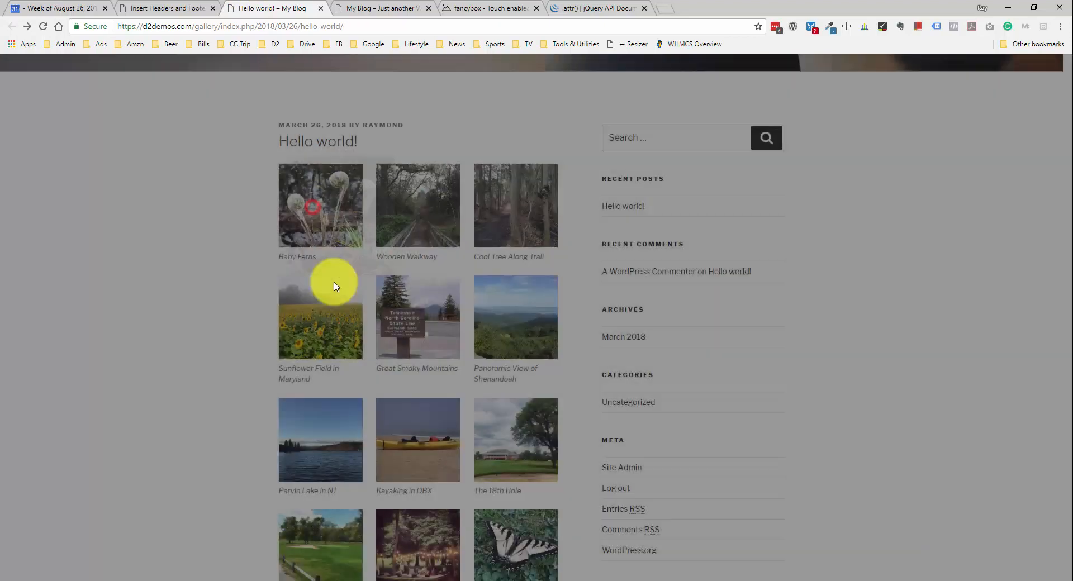
{"action": "left_click", "coordinate": [333, 313]}
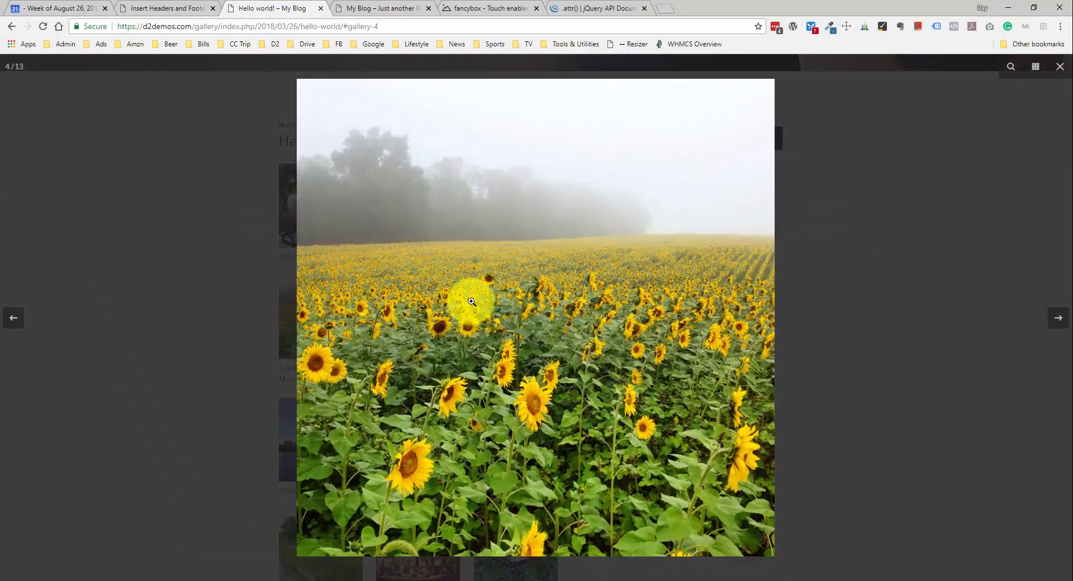
{"action": "left_click", "coordinate": [97, 263]}
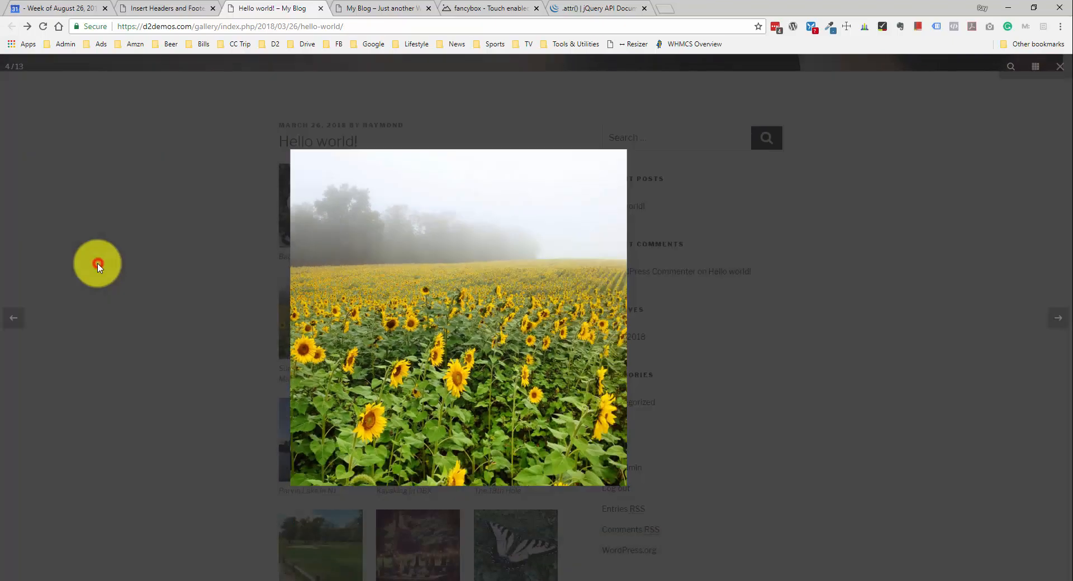
Step: Reopen the sunflower picture, show the lightbox's thumbnail grid, jump between several pictures up to Baby Ferns, and close the lightbox
{"action": "left_click", "coordinate": [326, 302]}
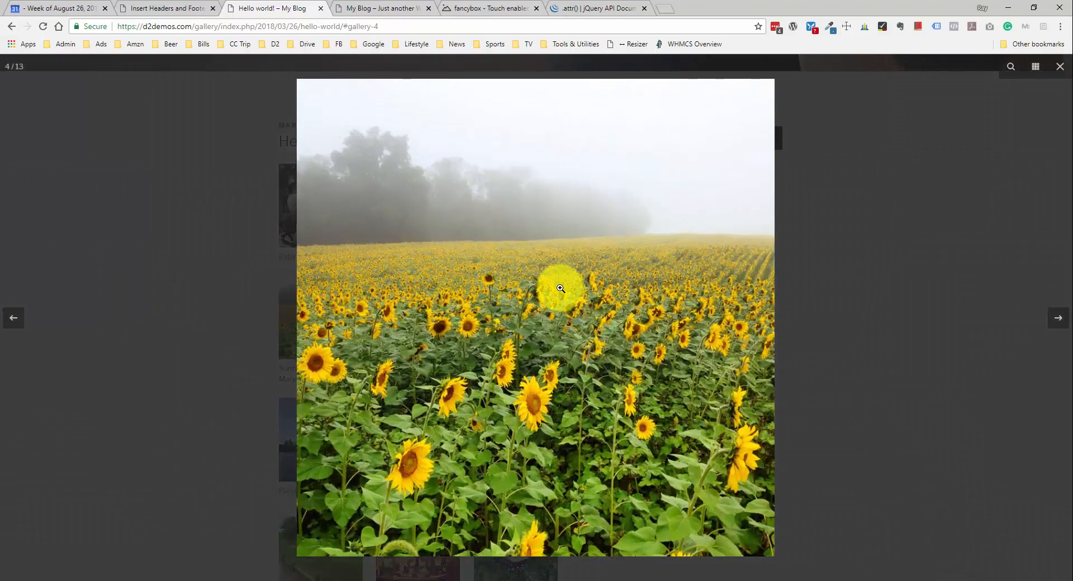
{"action": "left_click", "coordinate": [1035, 69]}
{"action": "left_click", "coordinate": [1031, 163]}
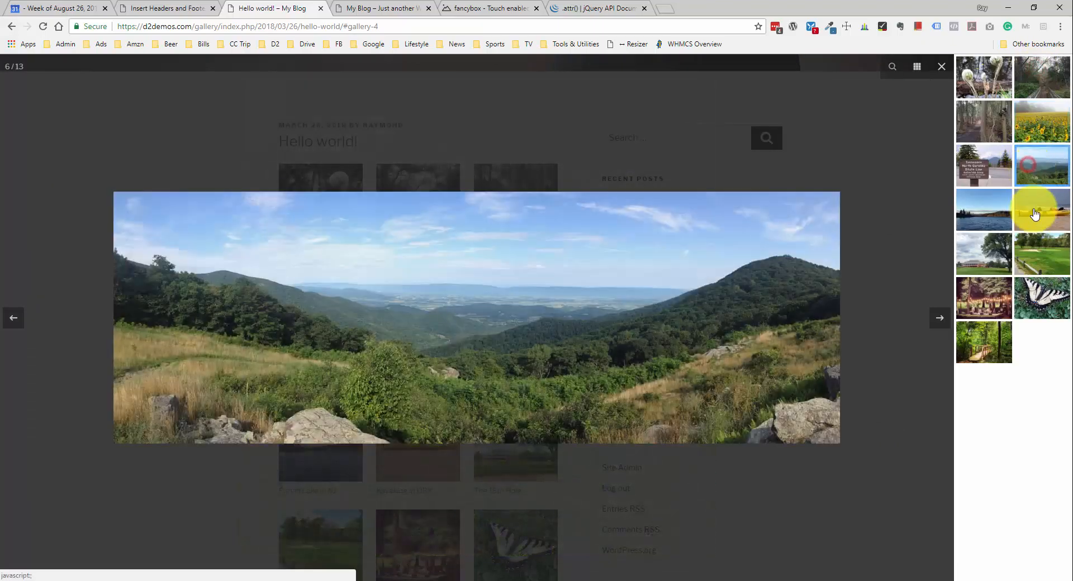
{"action": "left_click", "coordinate": [1034, 221]}
{"action": "left_click", "coordinate": [994, 208]}
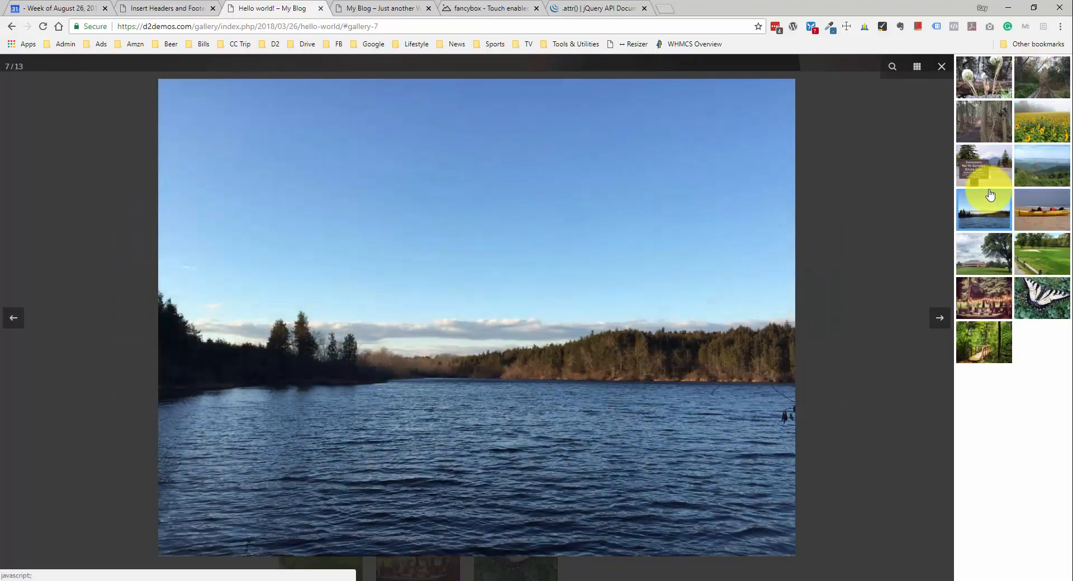
{"action": "left_click", "coordinate": [988, 169]}
{"action": "left_click", "coordinate": [985, 121]}
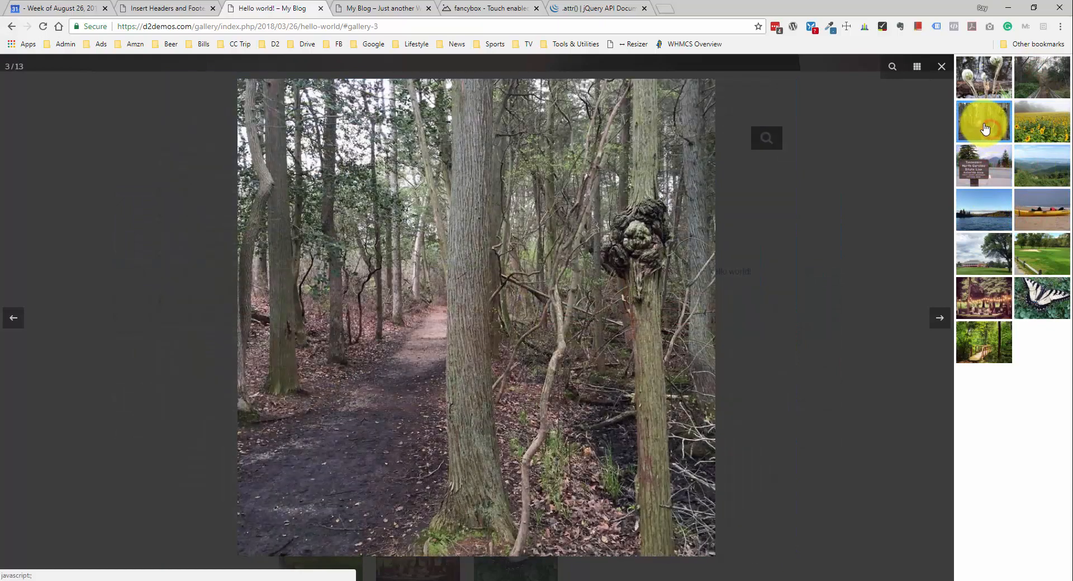
{"action": "left_click", "coordinate": [959, 75]}
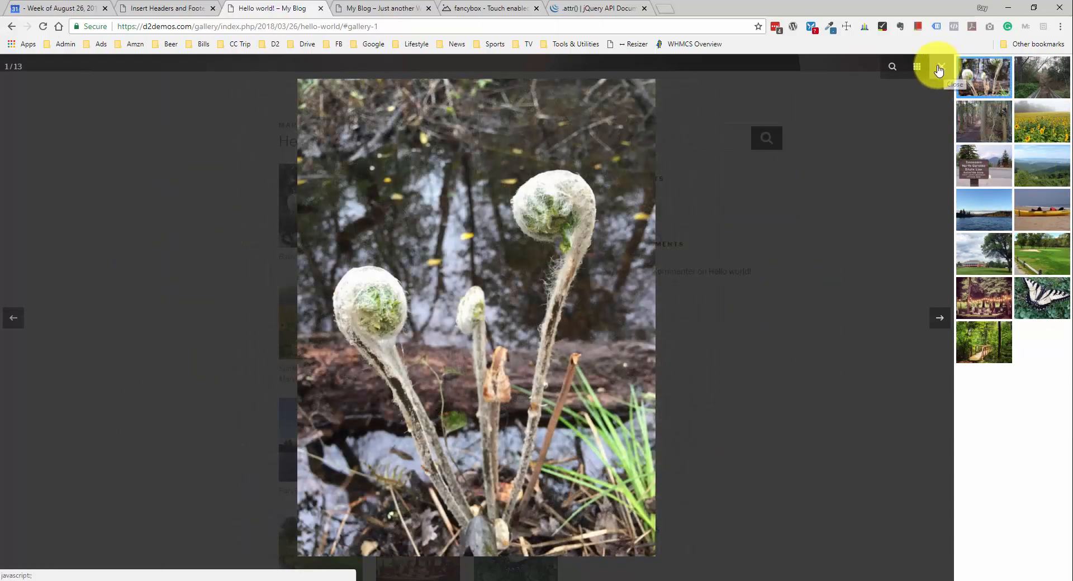
{"action": "left_click", "coordinate": [940, 71]}
Step: Open the Baby Ferns picture in the lightbox and page back and forth through the images, ending on the sunflower field
{"action": "left_click", "coordinate": [325, 207]}
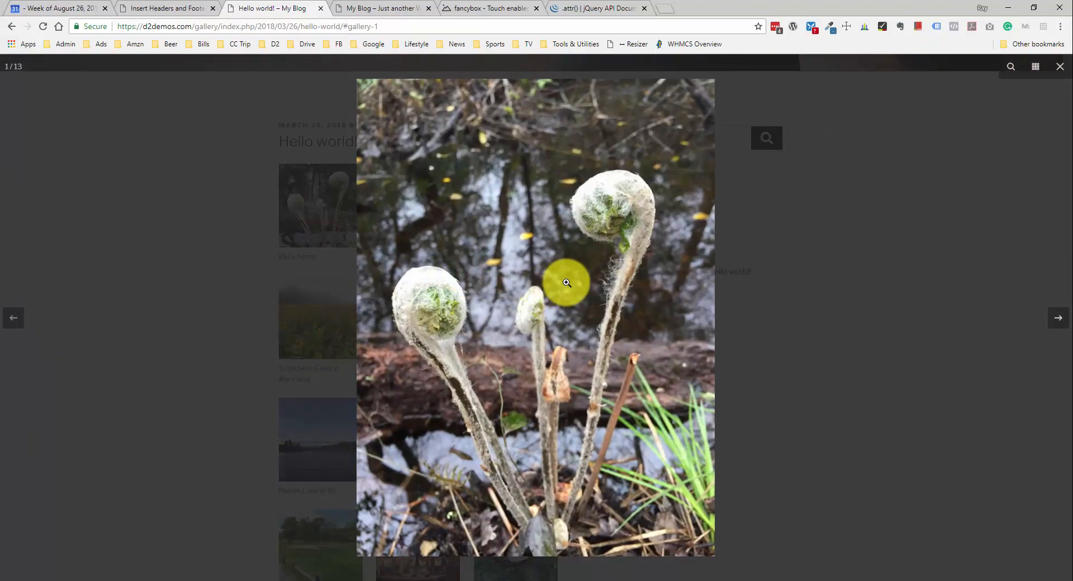
{"action": "scroll", "coordinate": [712, 263], "scroll_direction": "down", "scroll_amount": 2}
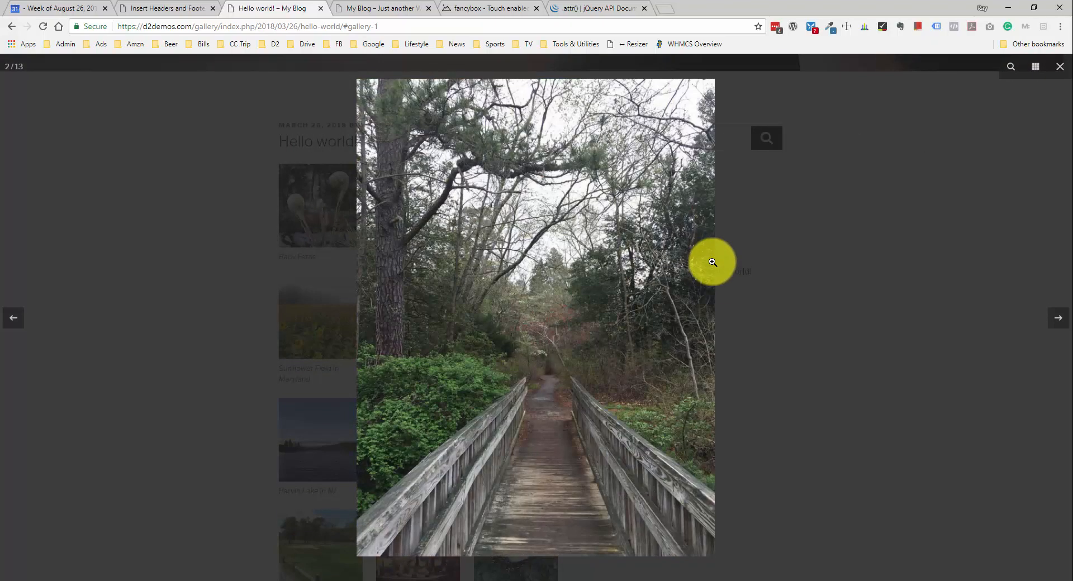
{"action": "scroll", "coordinate": [712, 263], "scroll_direction": "up", "scroll_amount": 1}
{"action": "scroll", "coordinate": [712, 263], "scroll_direction": "up", "scroll_amount": 1}
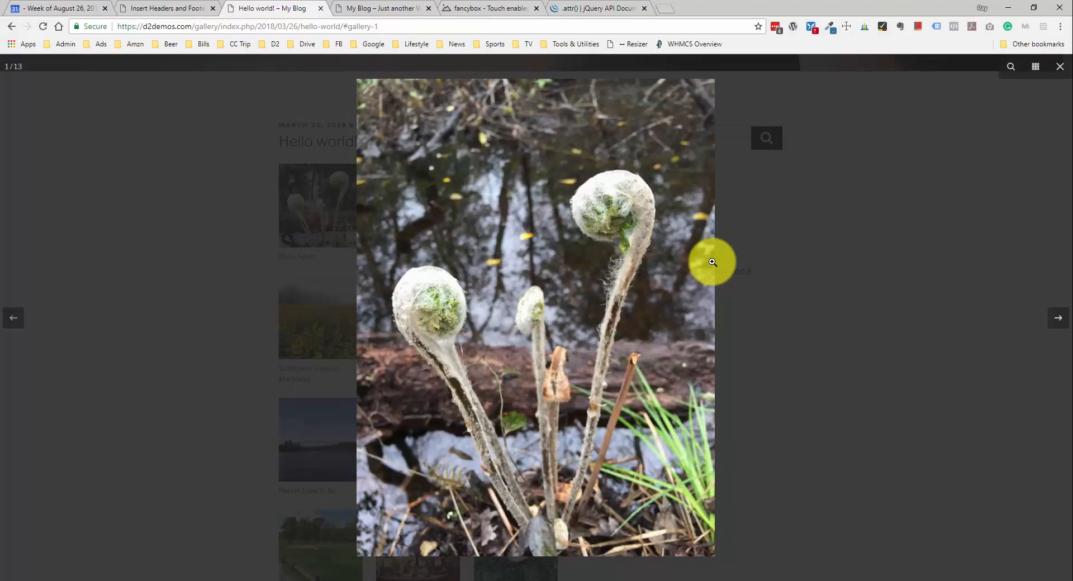
{"action": "scroll", "coordinate": [712, 262], "scroll_direction": "down", "scroll_amount": 3}
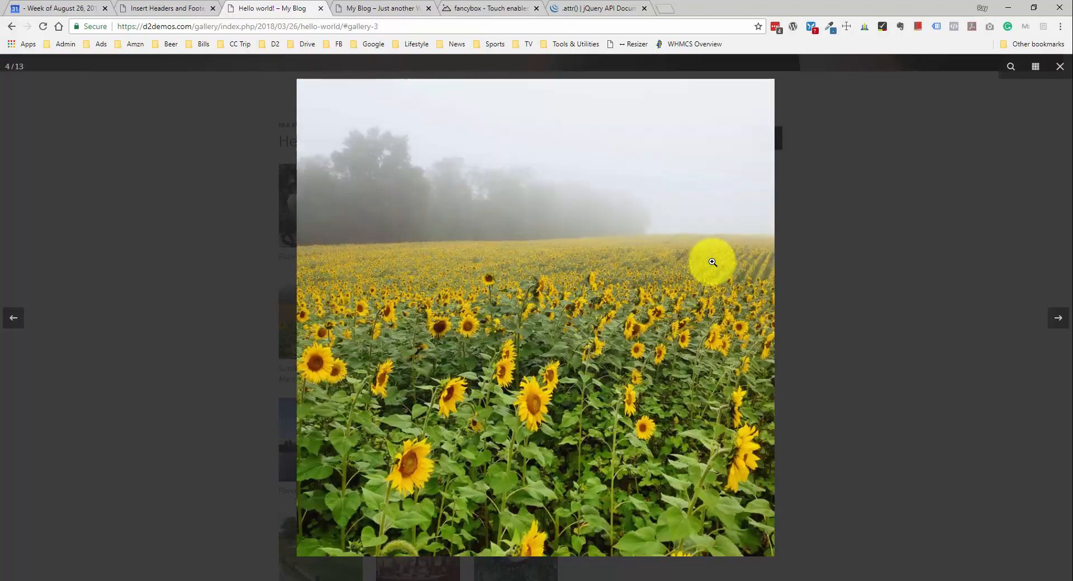